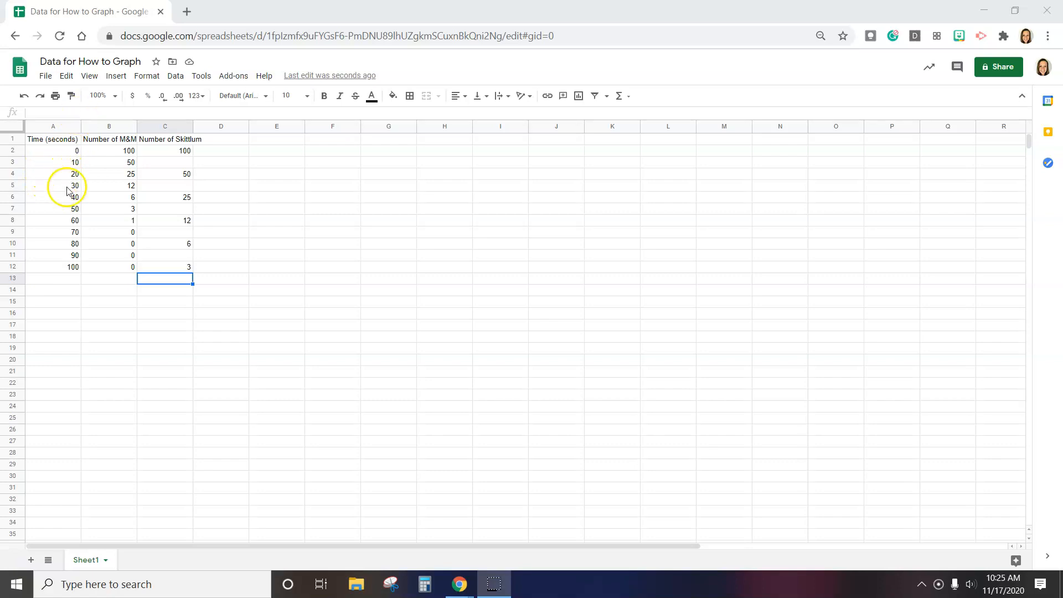
Select header row 1 and apply text wrapping to it
left_click(56, 139)
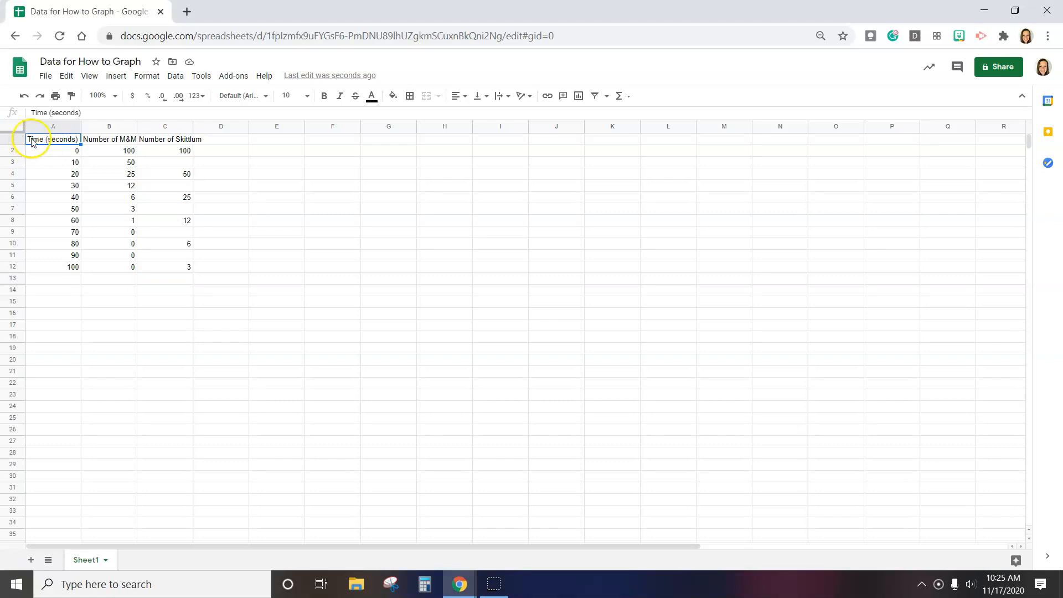
left_click(12, 138)
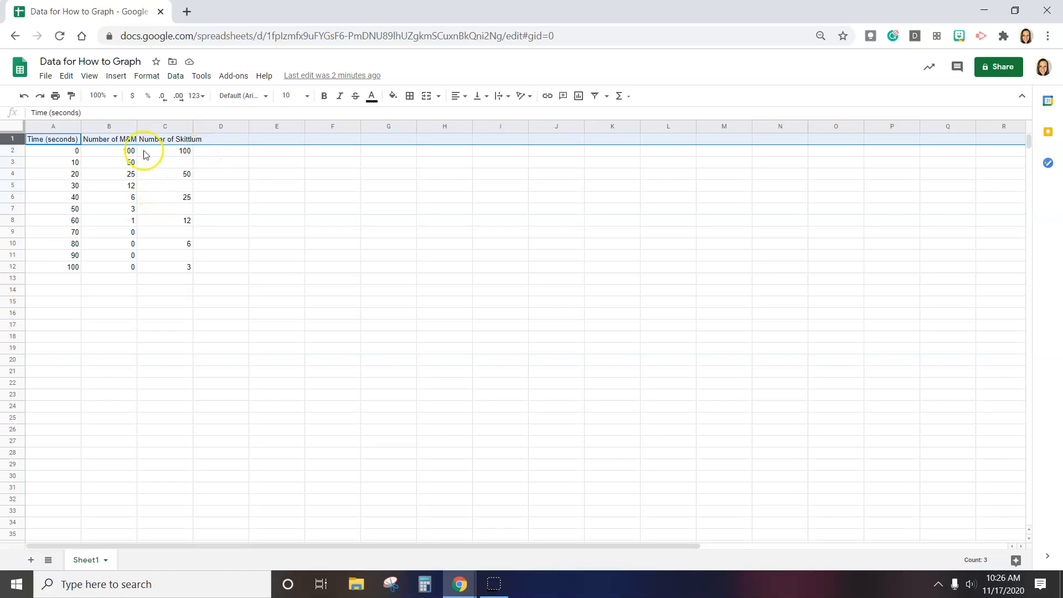
left_click(112, 155)
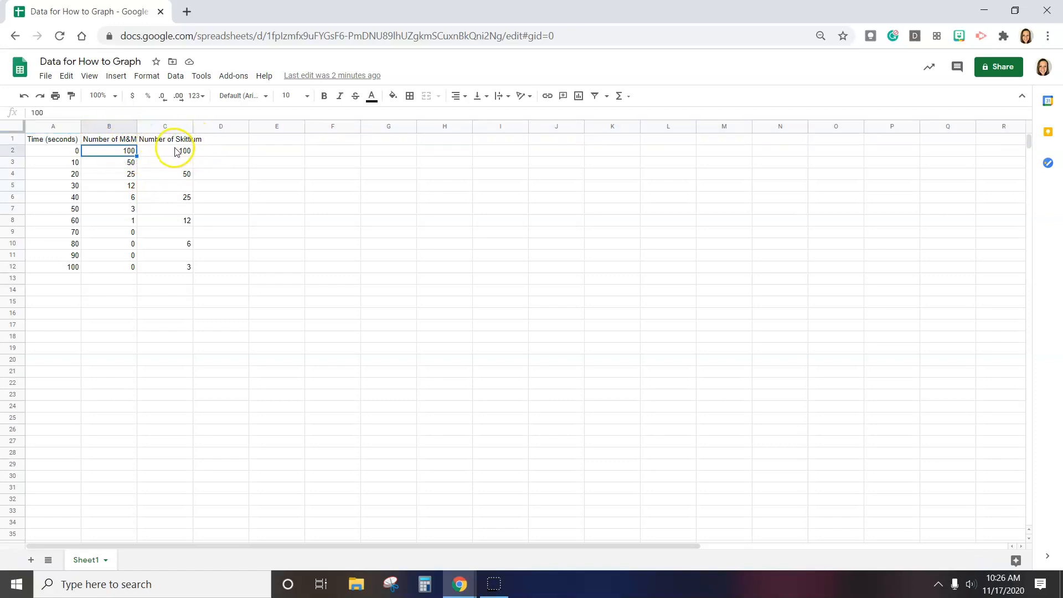
left_click(149, 141)
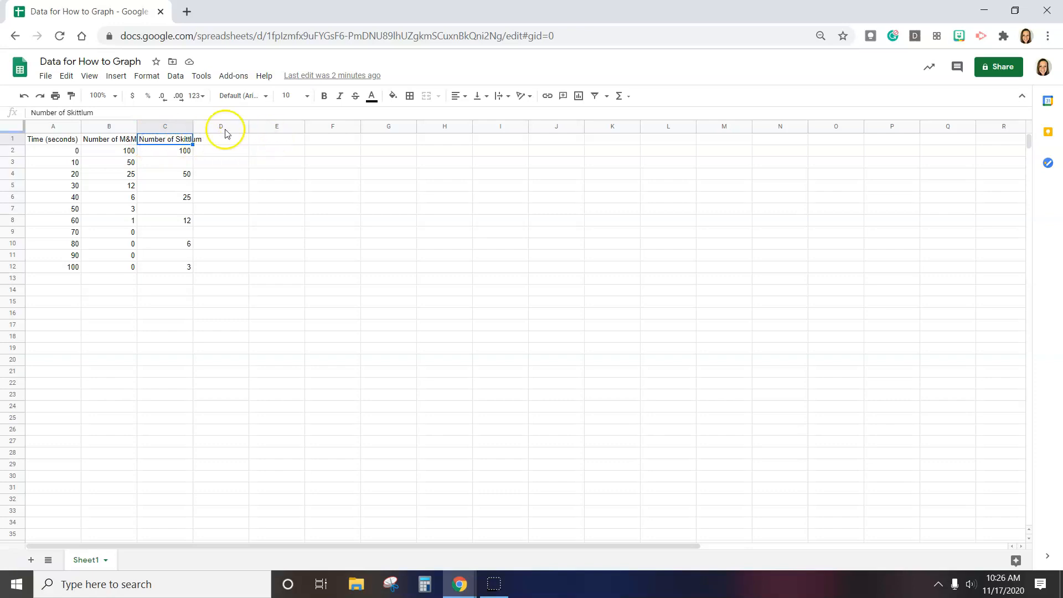
left_click(13, 140)
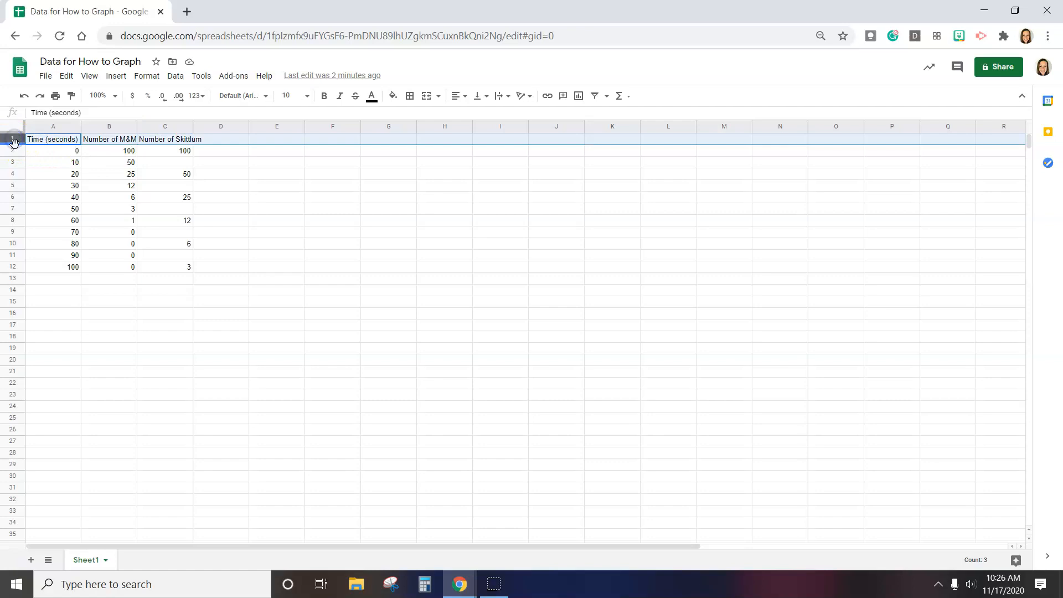
left_click(13, 139)
left_click(509, 99)
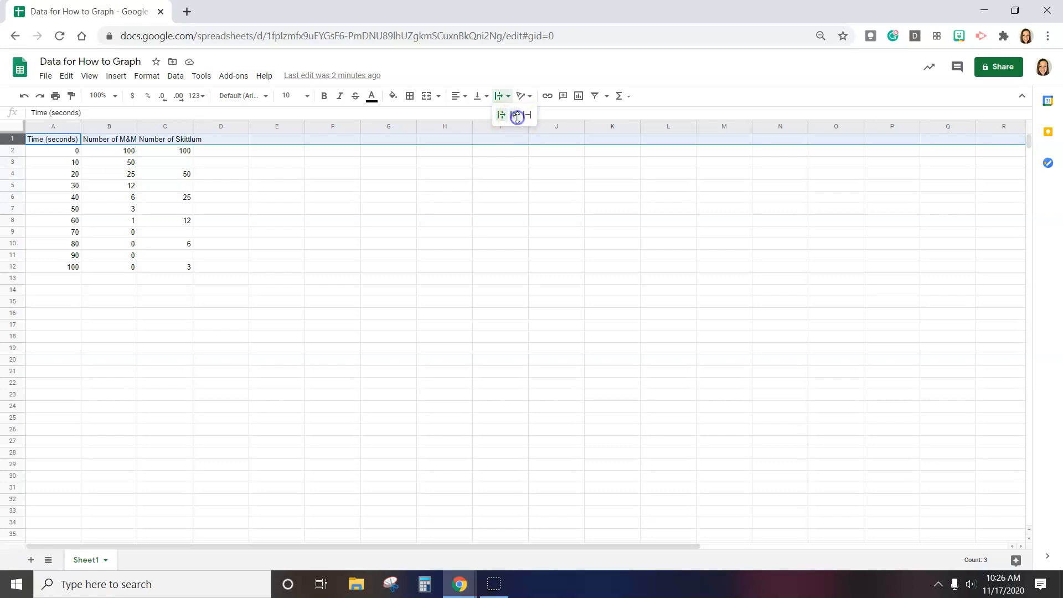
left_click(516, 118)
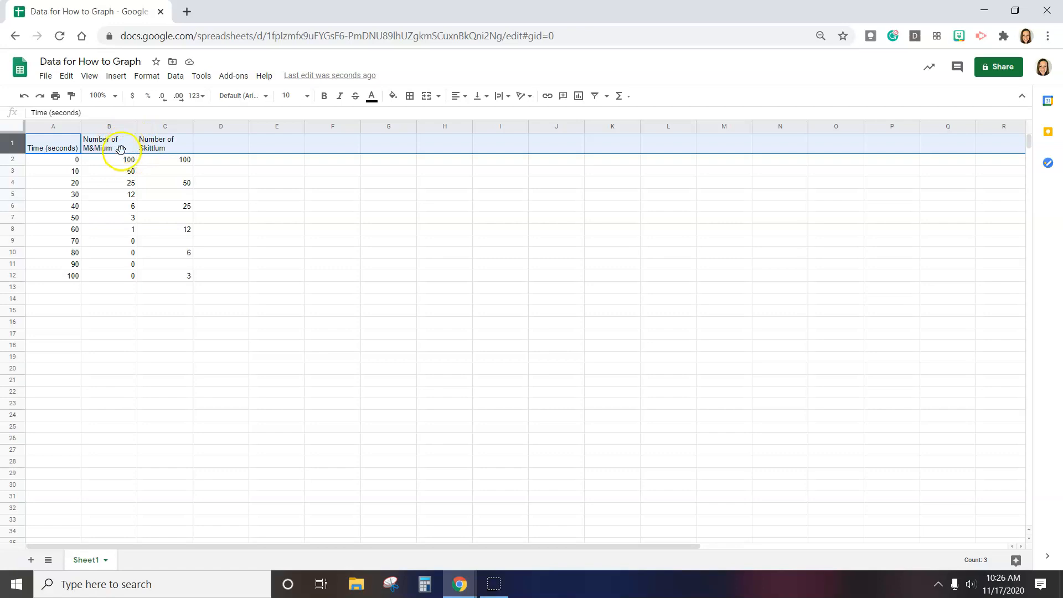
left_click(127, 158)
left_click(133, 149)
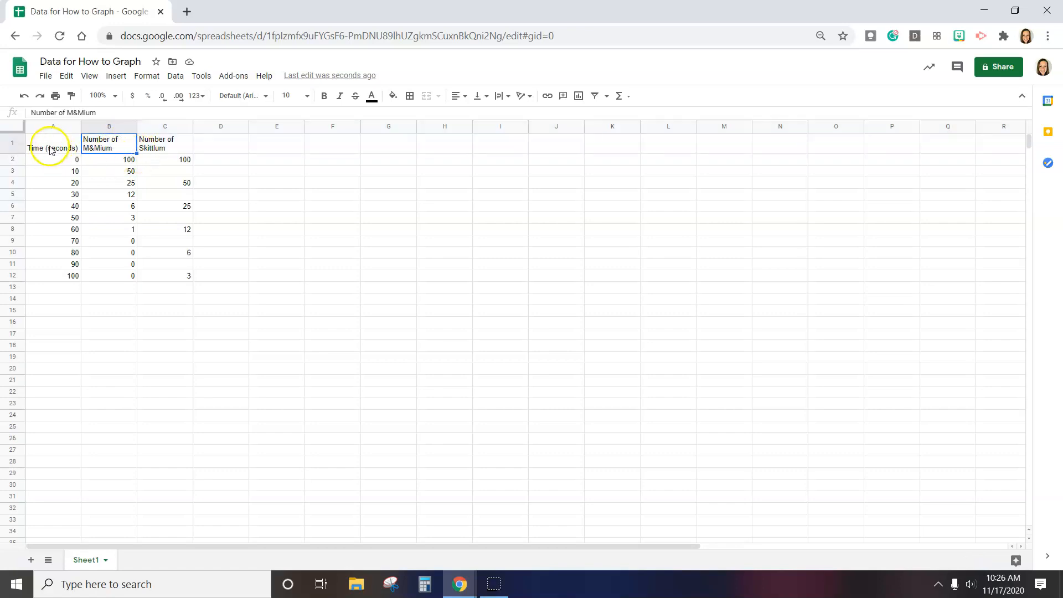
left_click(51, 126)
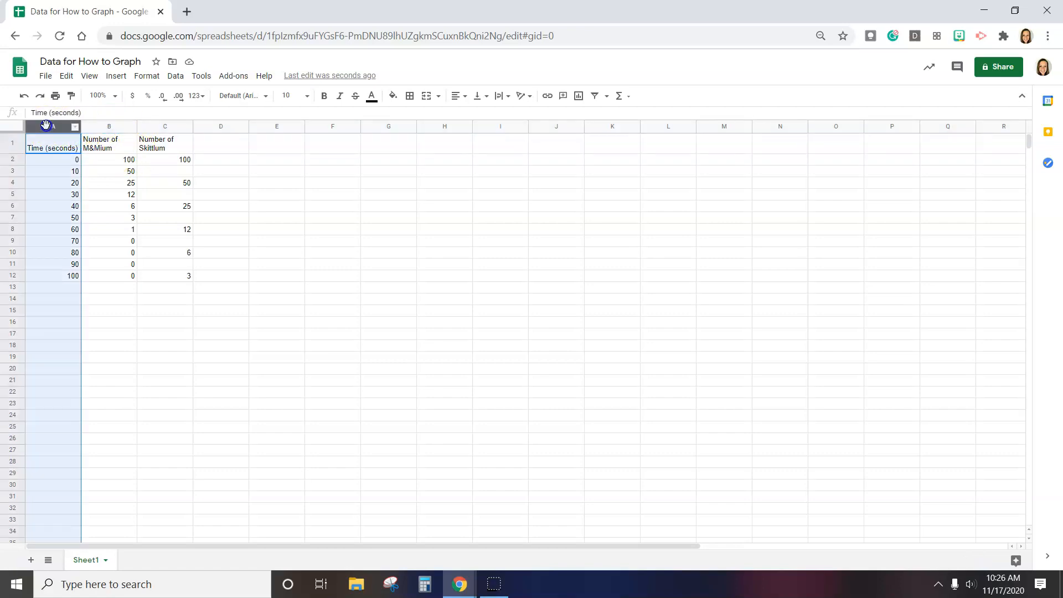
left_click(102, 126)
left_click(149, 128)
left_click(106, 126)
left_click(50, 126)
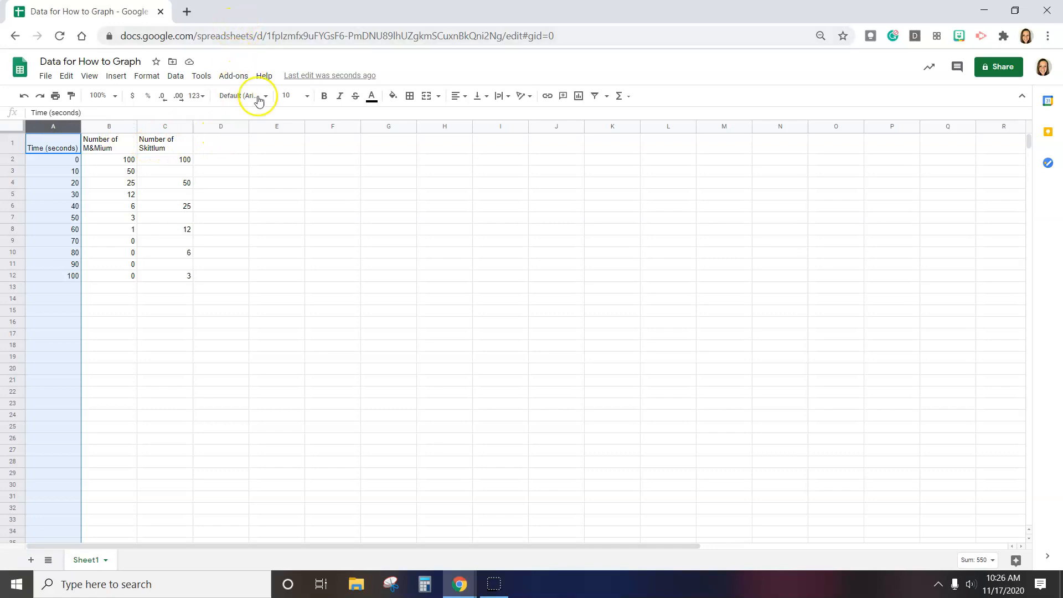
left_click(190, 264)
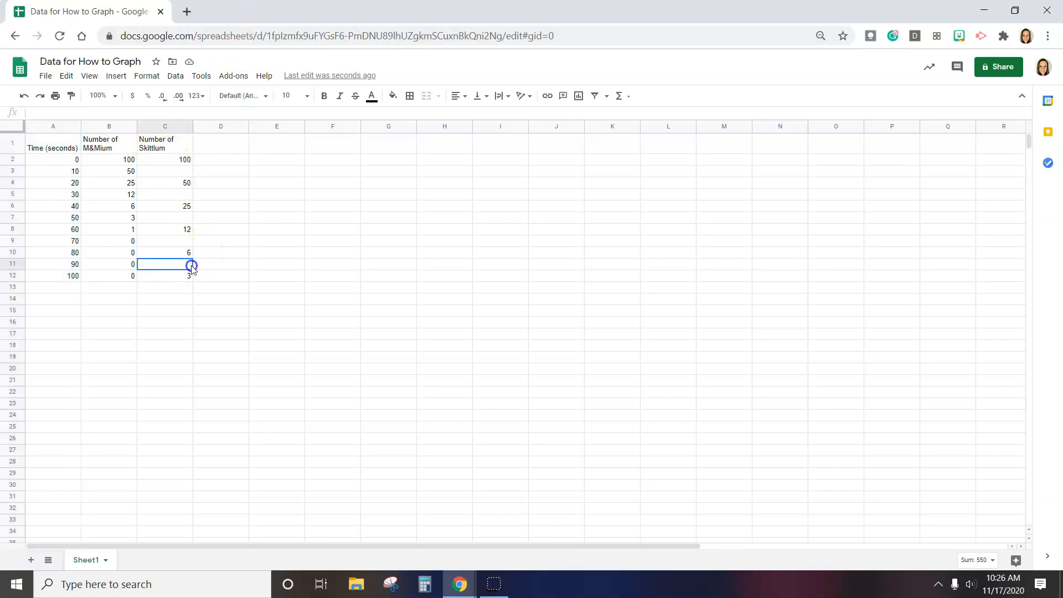
left_click(65, 159)
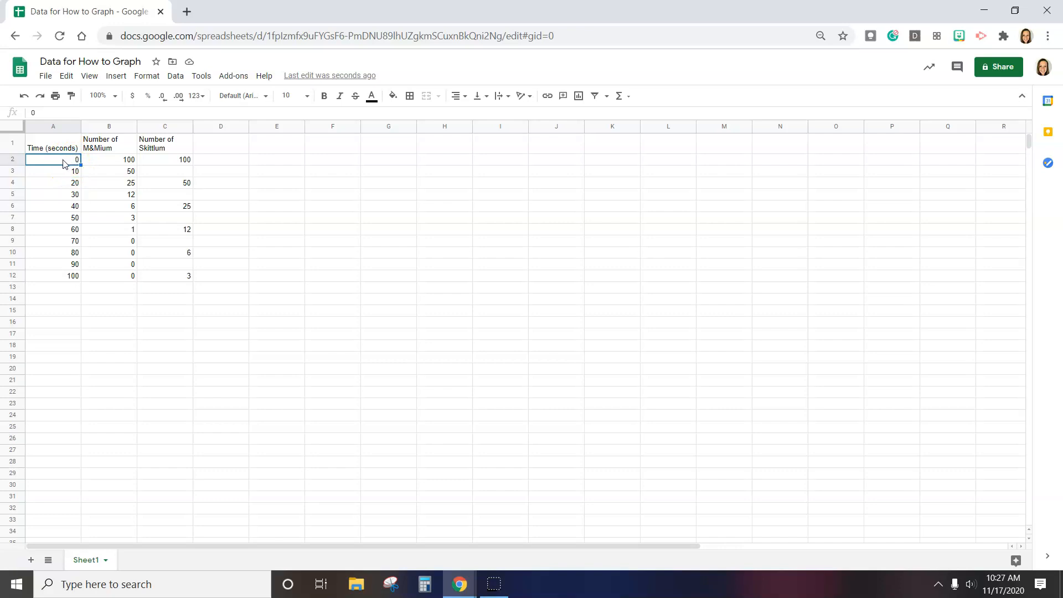
Examine the column headers and the data values in the table
left_click(94, 143)
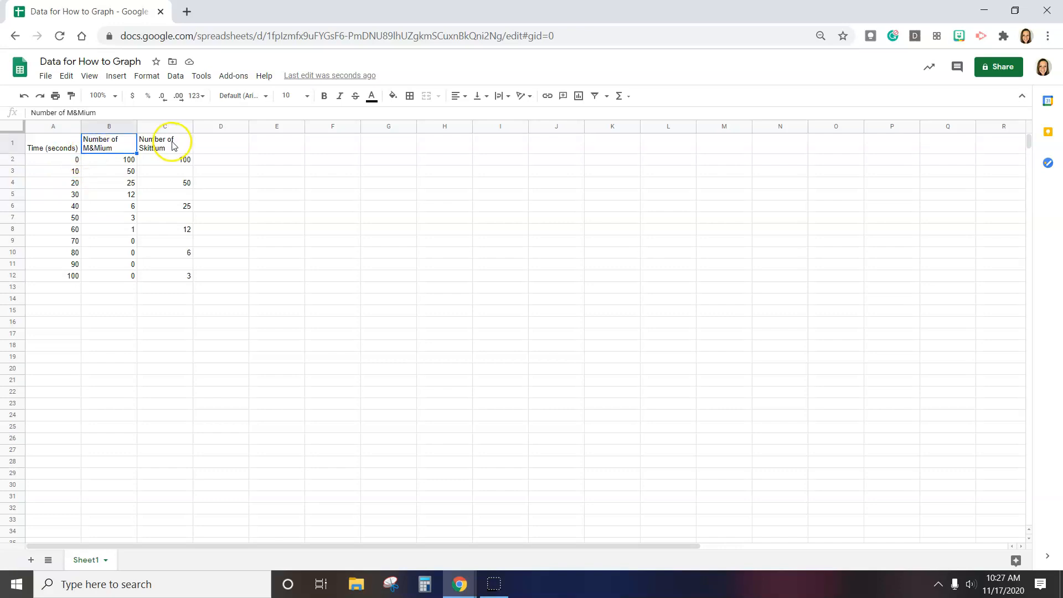
left_click(173, 143)
left_click(108, 148)
left_click(151, 148)
left_click(111, 149)
left_click(147, 149)
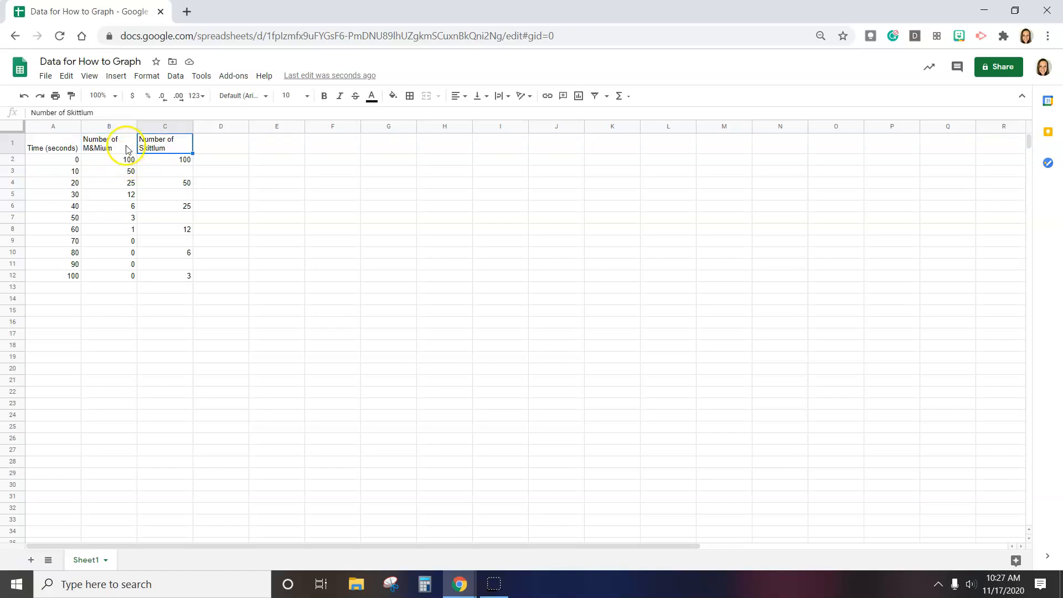
left_click(124, 146)
left_click(163, 147)
left_click(116, 147)
left_click(139, 146)
left_click(103, 145)
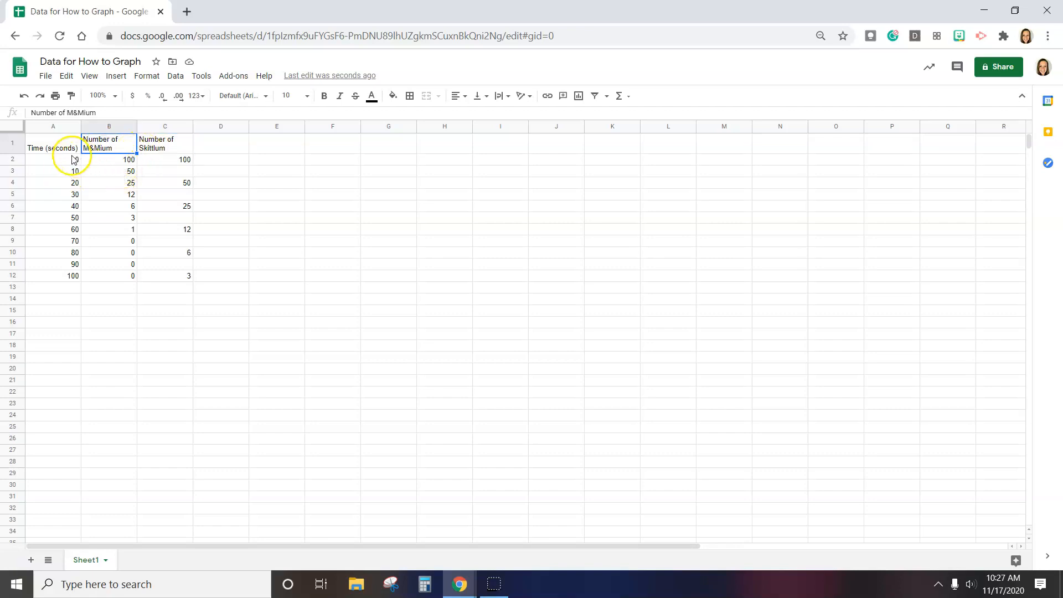
left_click(101, 161)
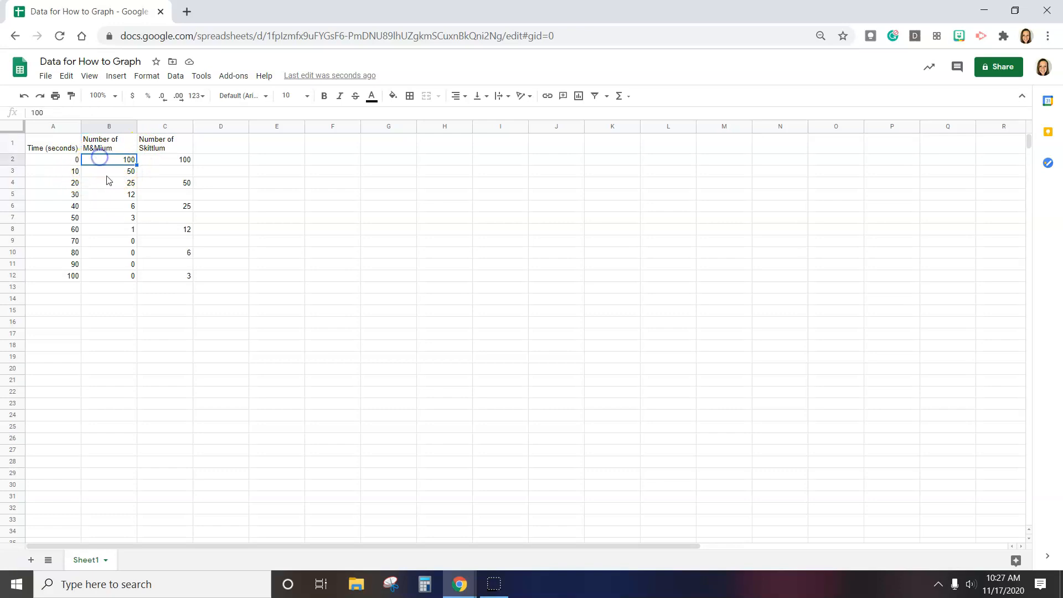
left_click(169, 281)
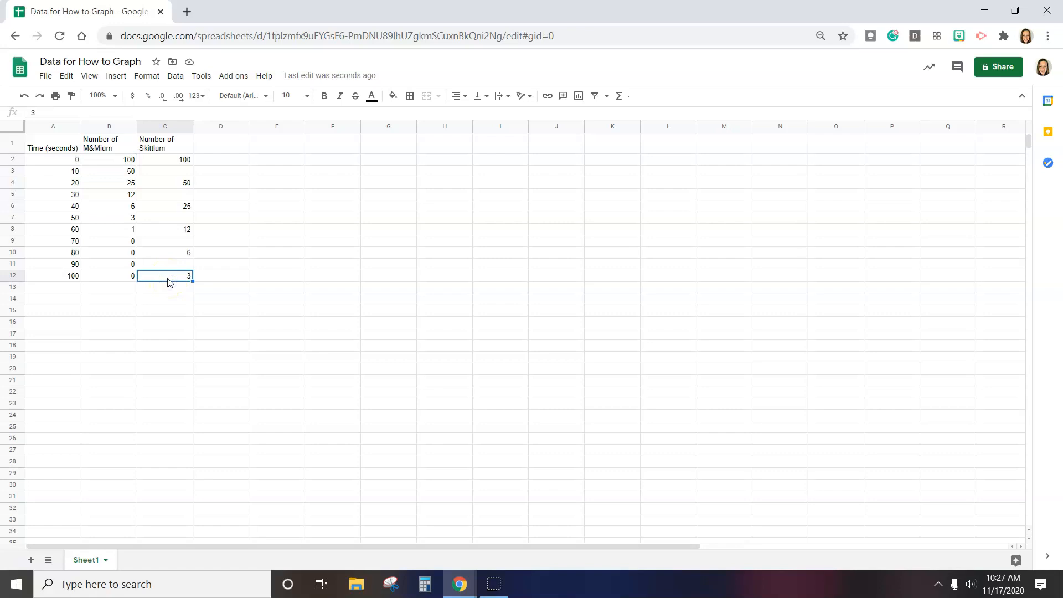
Apply all borders to the data range A1:C12
left_click(156, 277)
left_click_drag(157, 278, 48, 149)
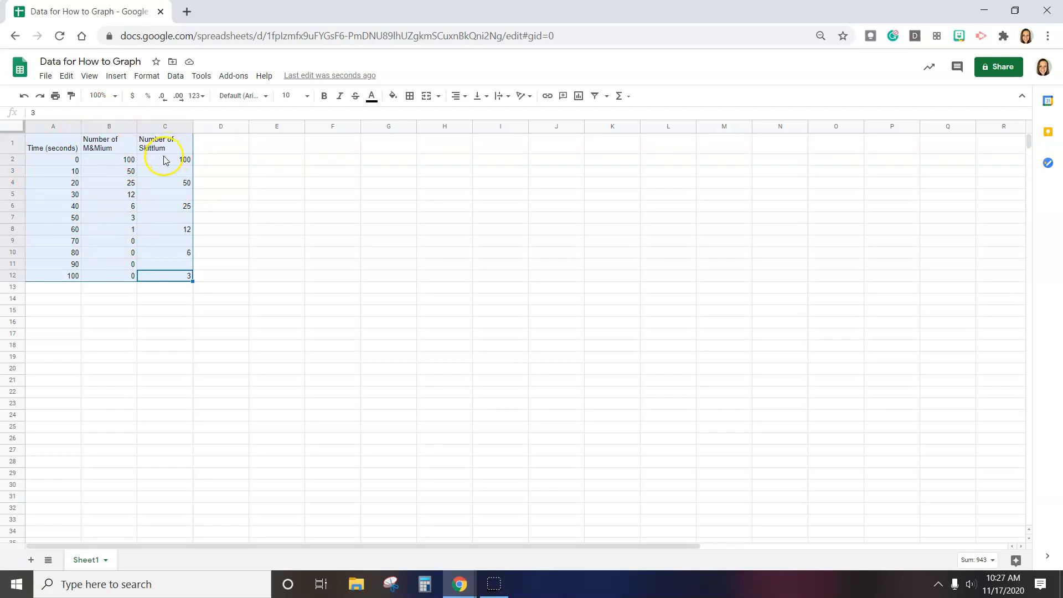
left_click(410, 97)
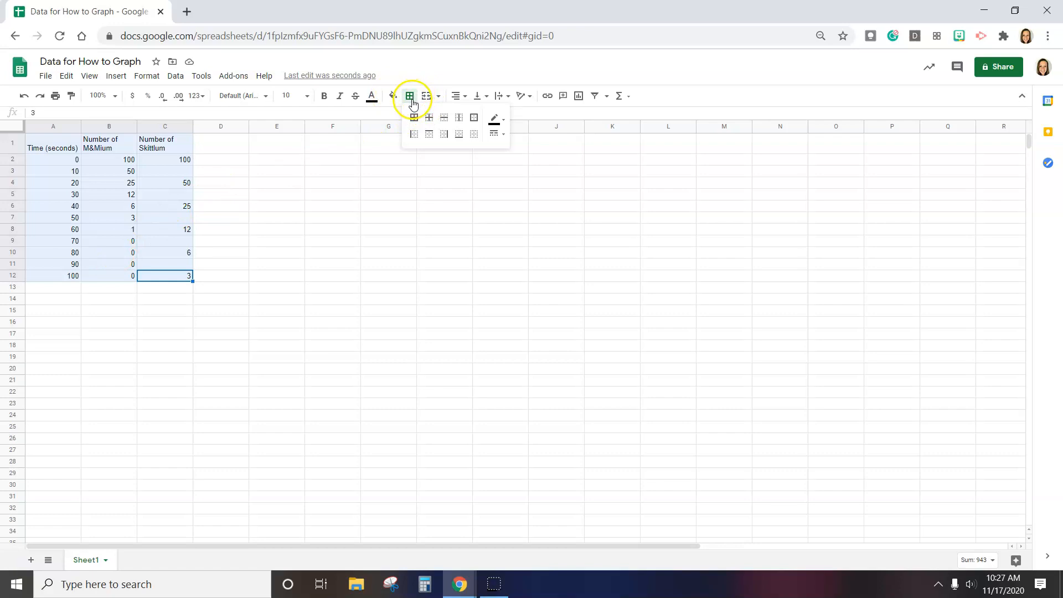
left_click(414, 119)
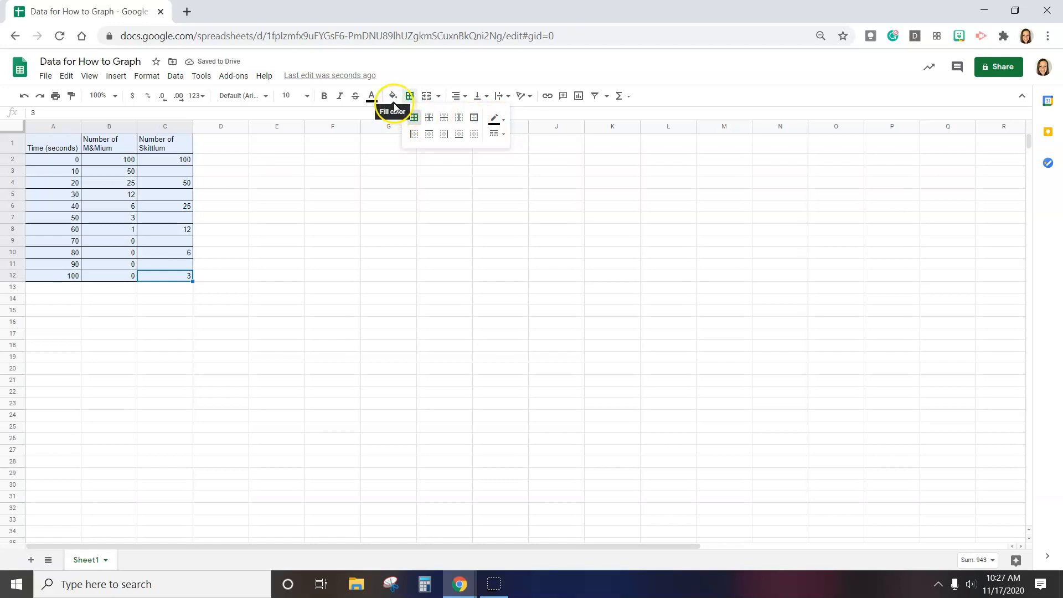
left_click(166, 170)
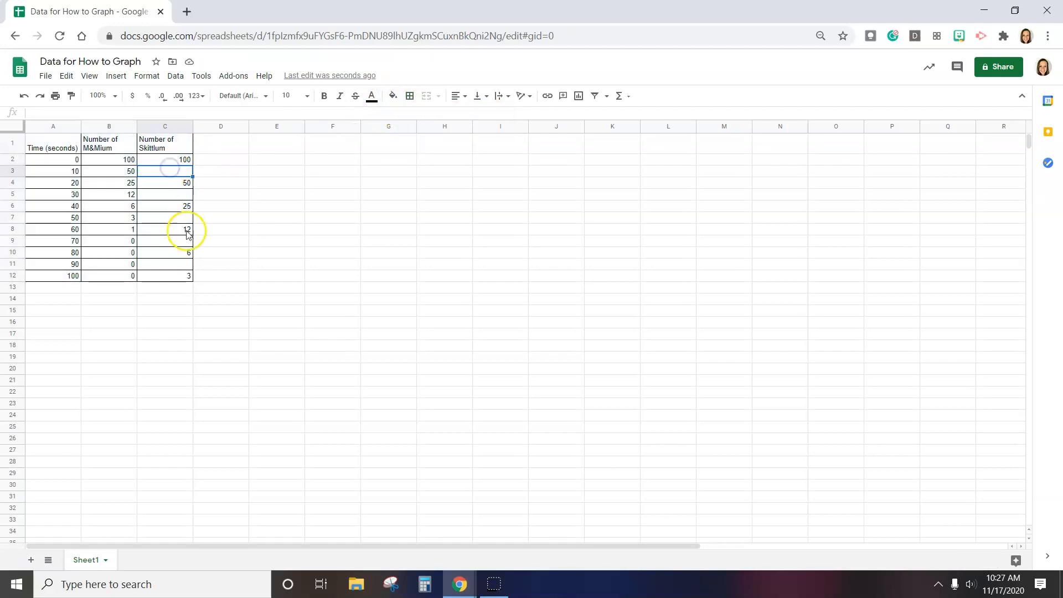
Insert a line chart from A1:C12 and move it up beside the data table
left_click_drag(166, 275, 61, 145)
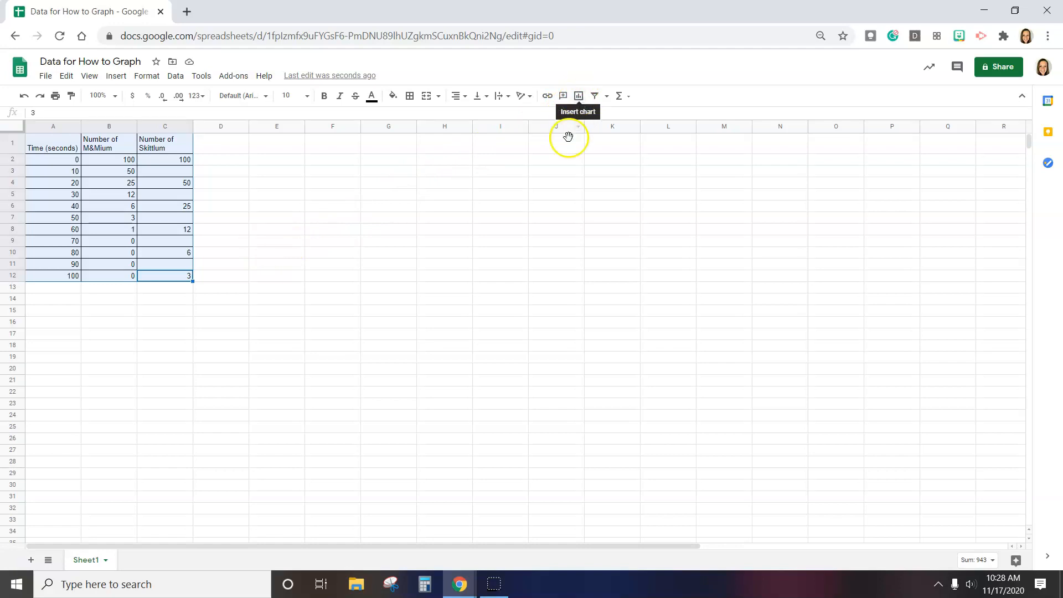
left_click(115, 80)
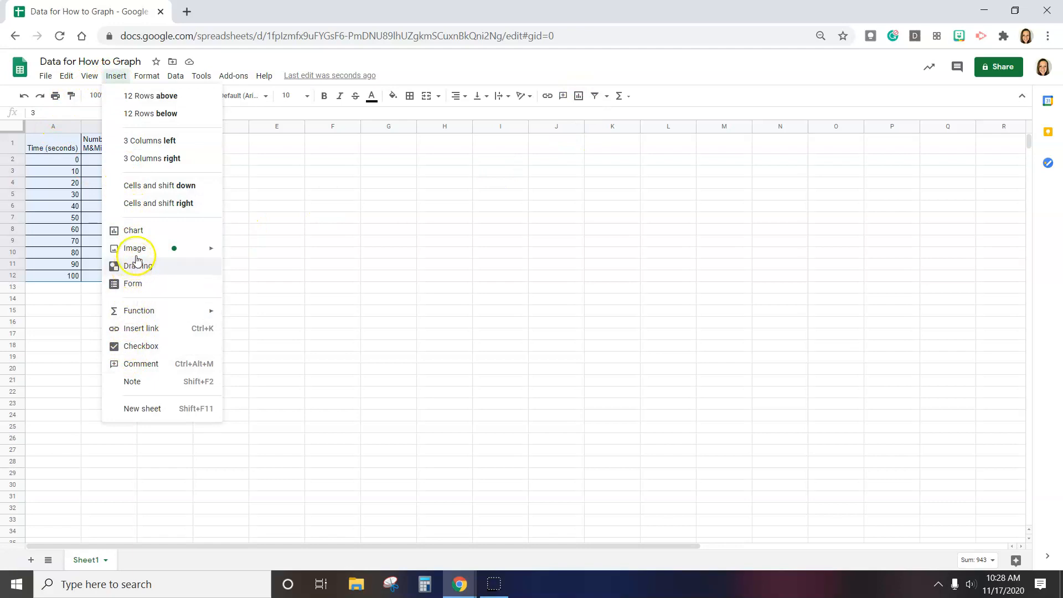
left_click(578, 105)
left_click(577, 105)
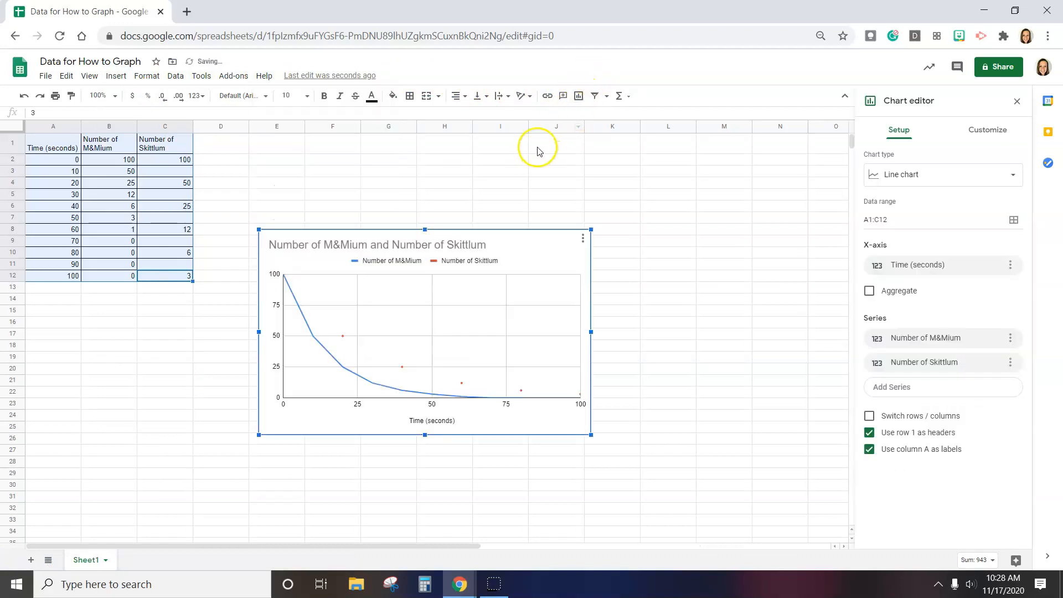
left_click_drag(527, 240, 527, 156)
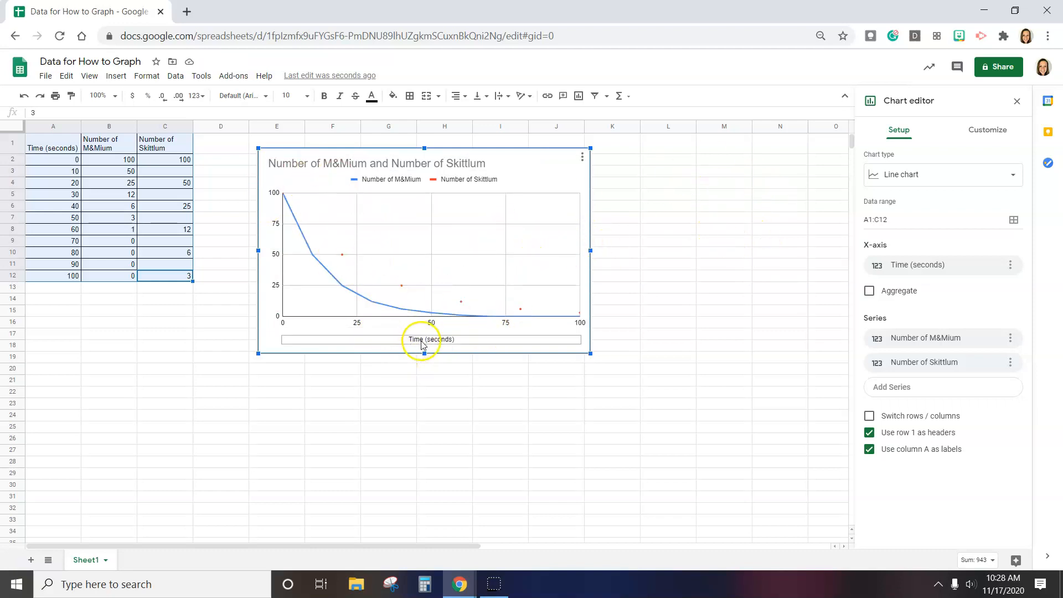
left_click(267, 279)
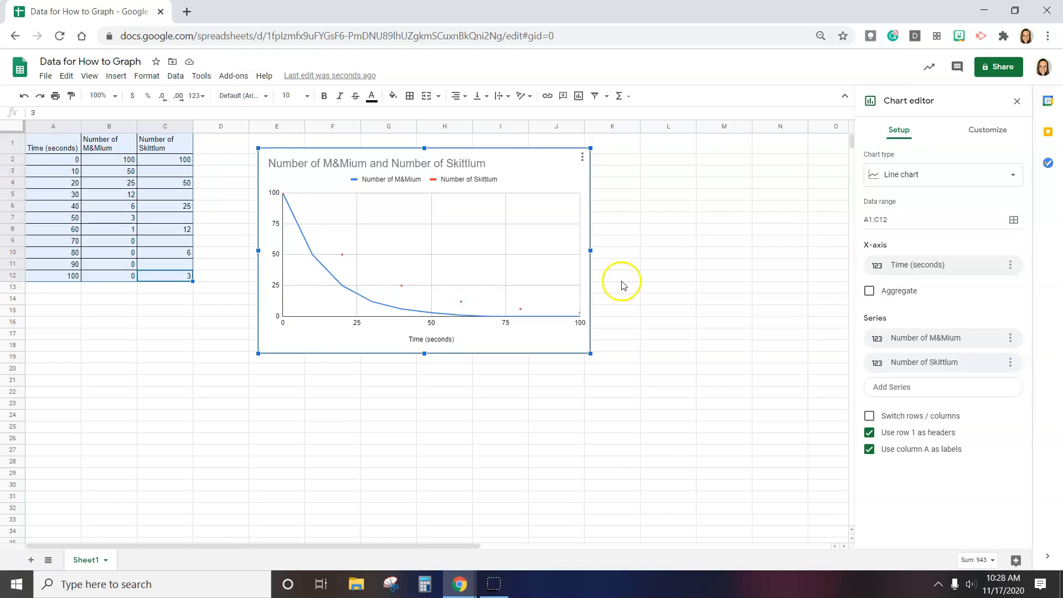
Change the chart title to "Number of M&Mium and Number of Skittlum over time"
left_click(1002, 132)
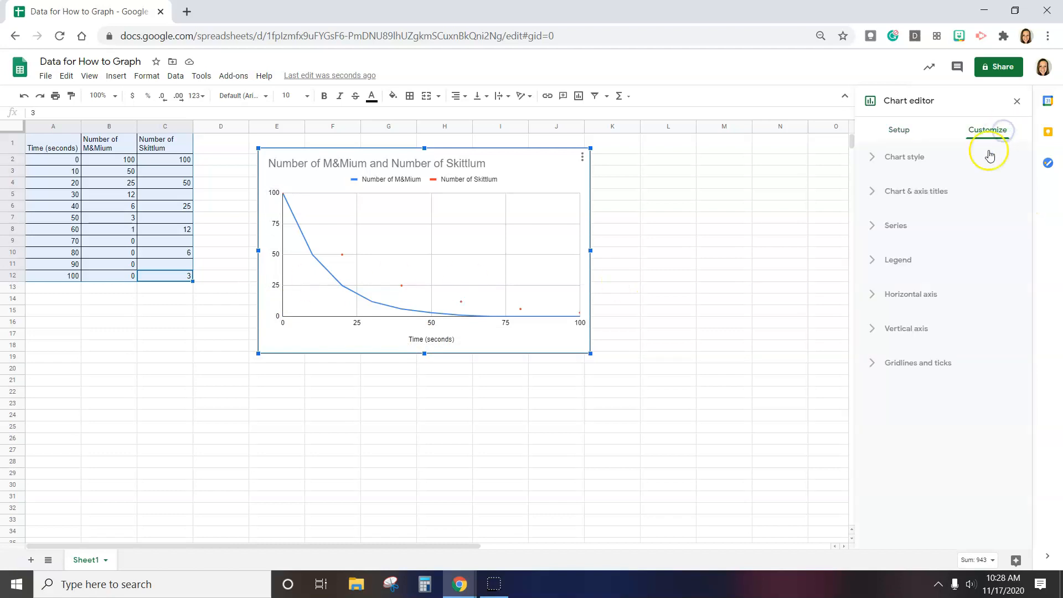
left_click(870, 197)
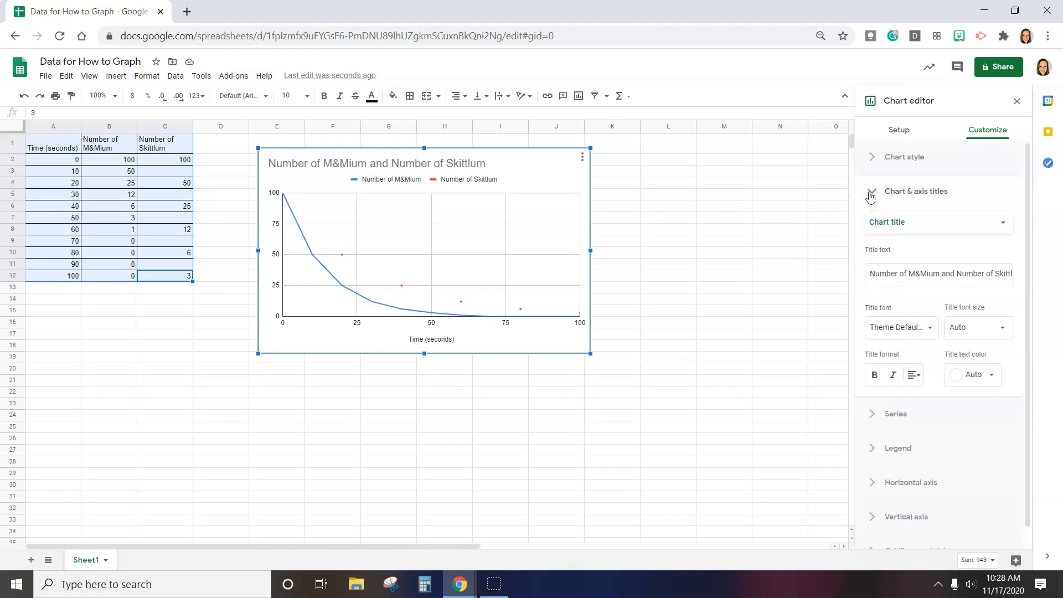
left_click(889, 222)
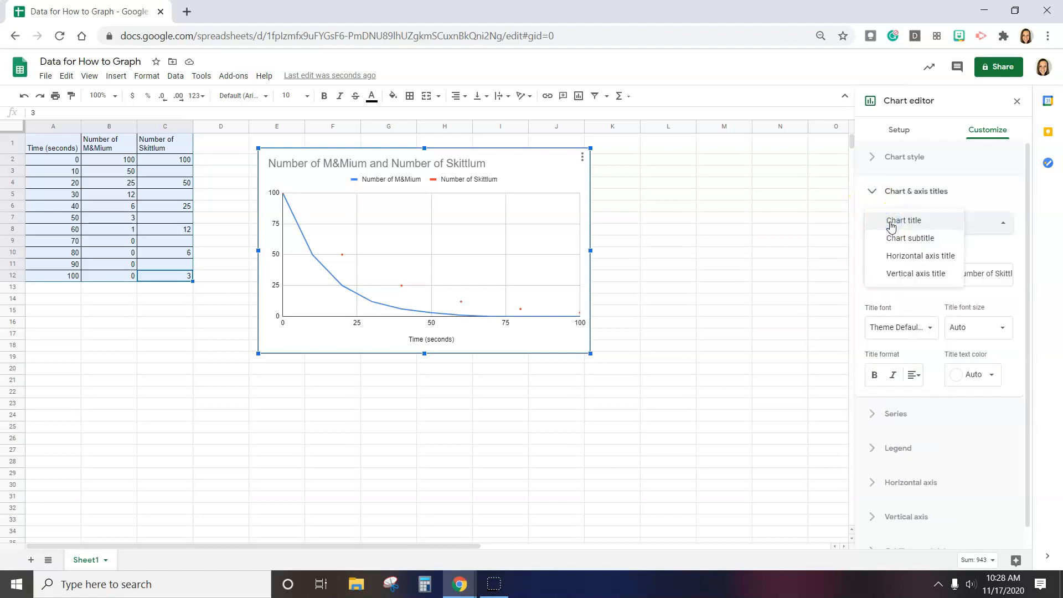
left_click(325, 161)
double_click(277, 162)
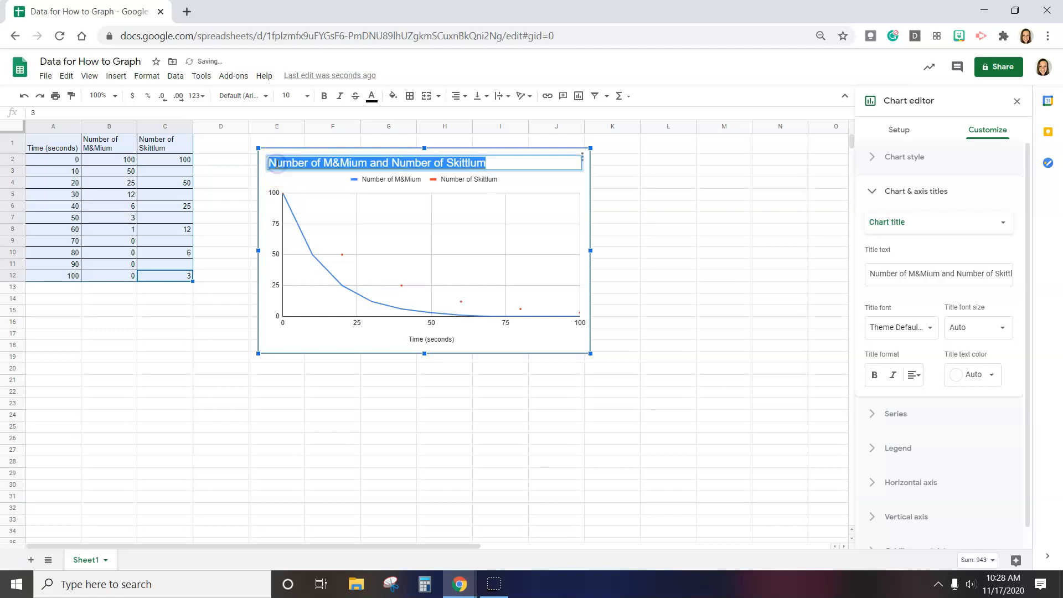
left_click(381, 162)
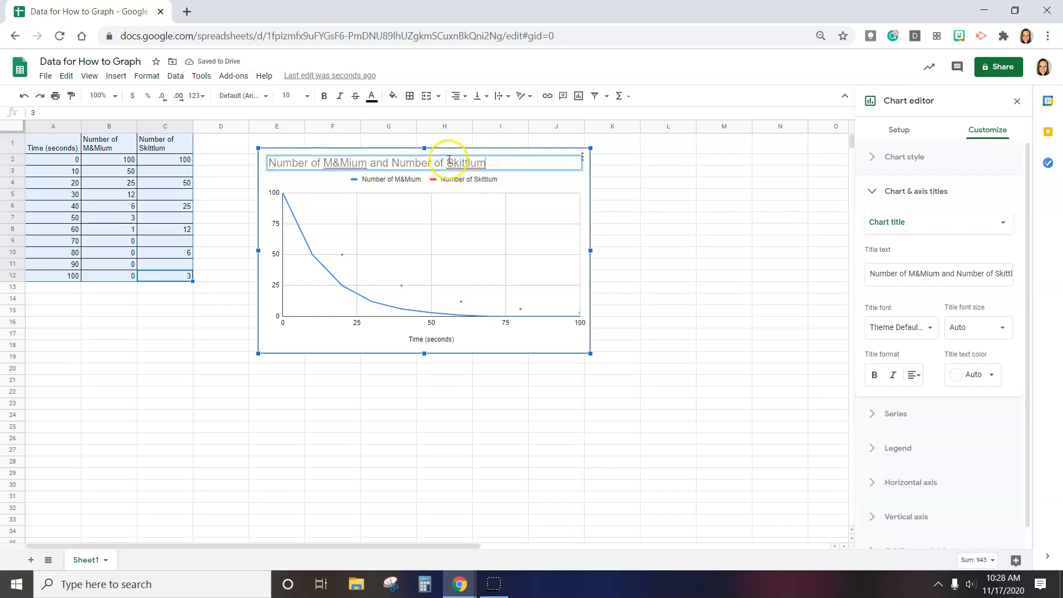
left_click(488, 165)
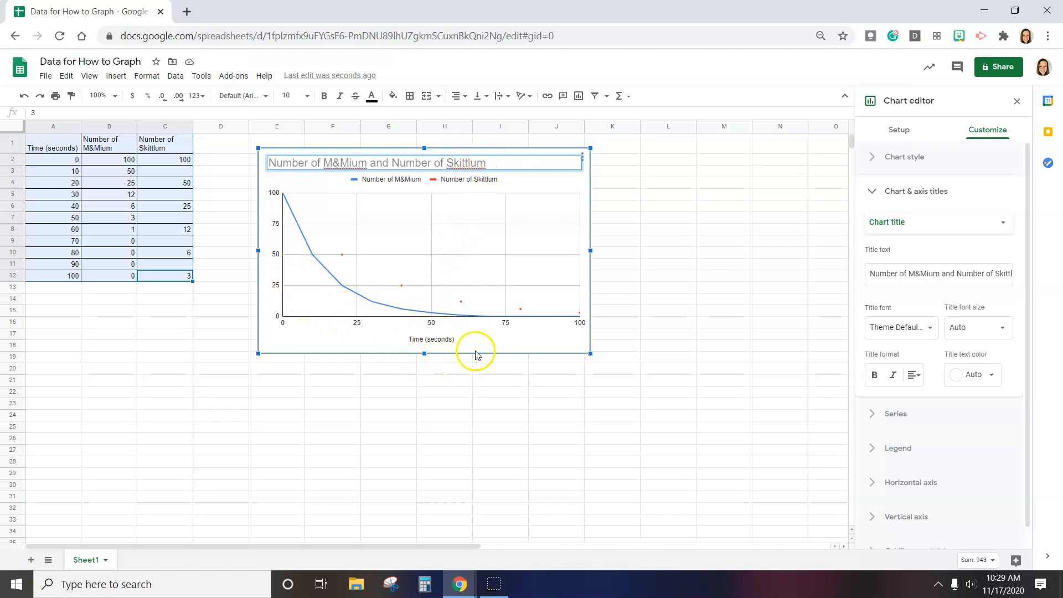
left_click(531, 156)
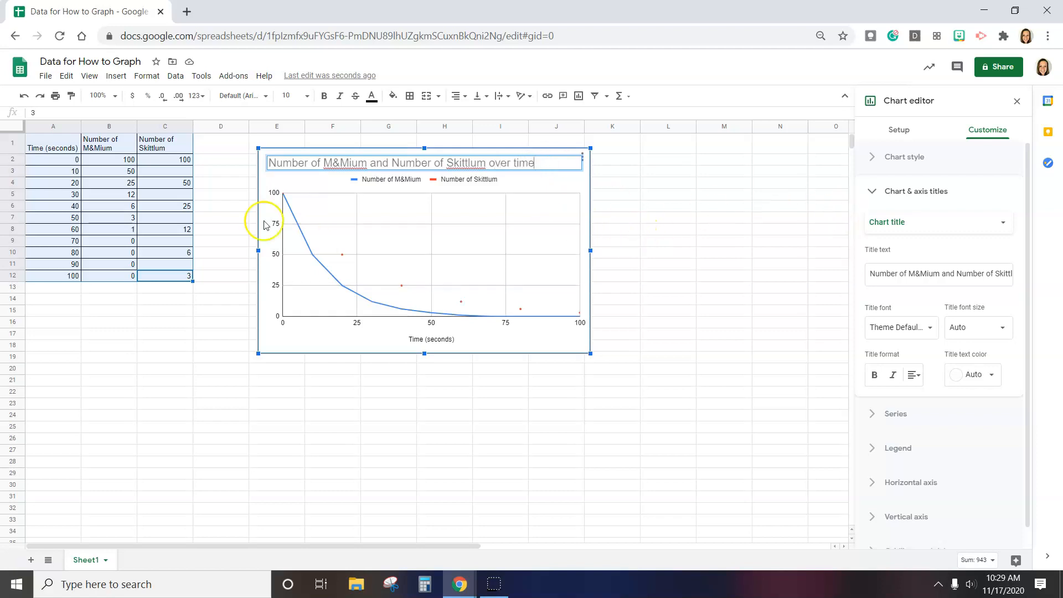
Set the vertical axis title to "Number of atoms (%)"
left_click(922, 227)
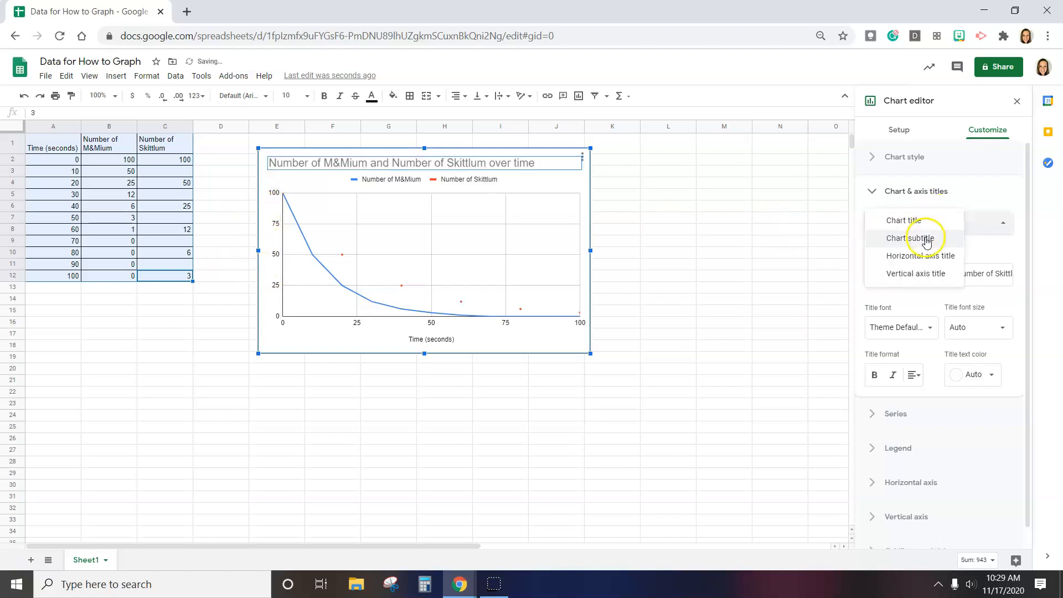
left_click(912, 281)
left_click(882, 268)
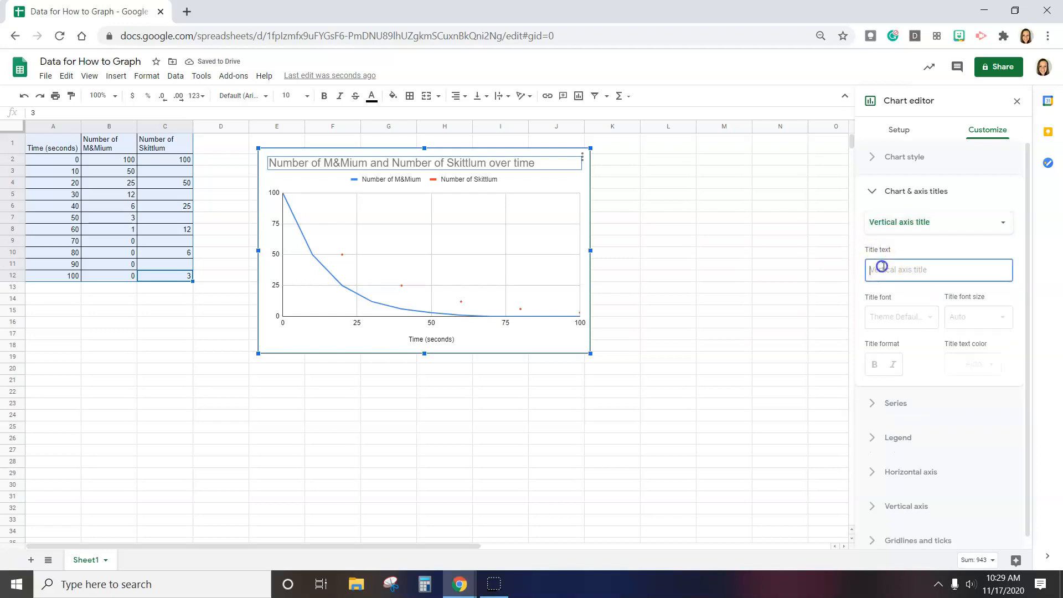
left_click(884, 278)
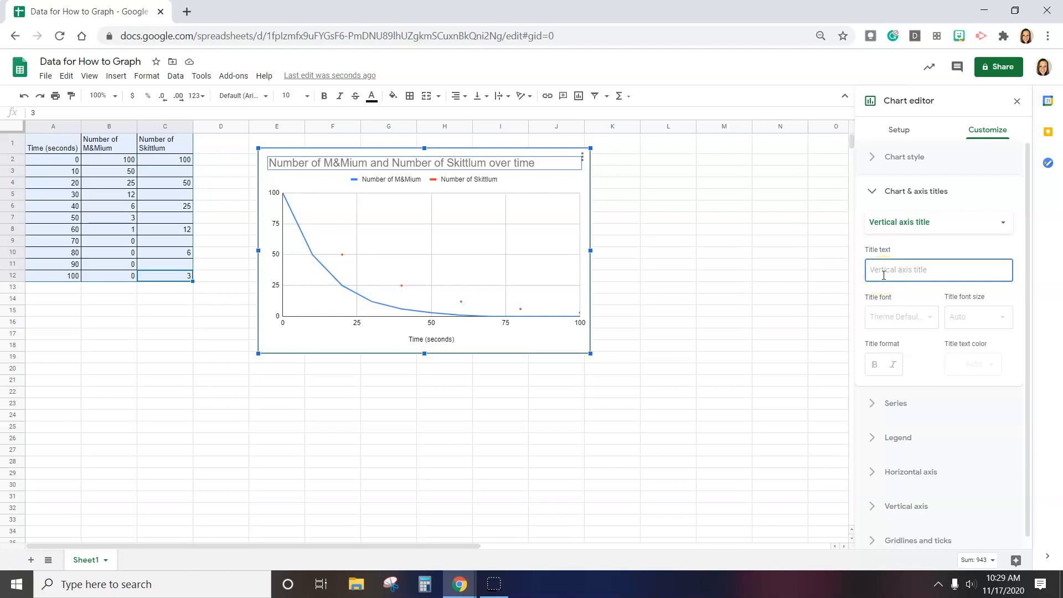
type("Bum")
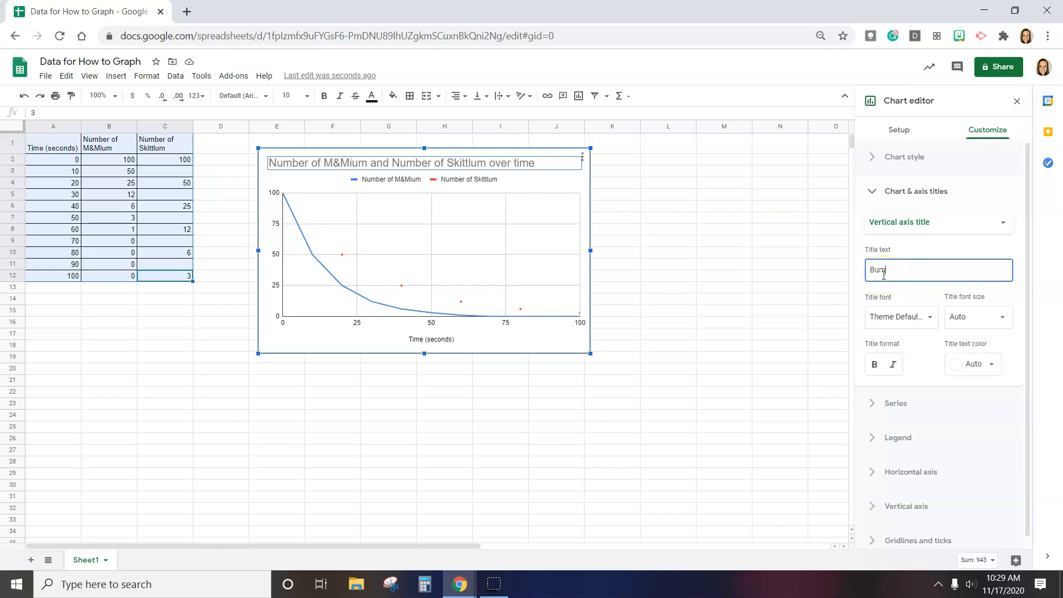
key("BackSpace")
key("BackSpace")
type("Number of atoms (%")
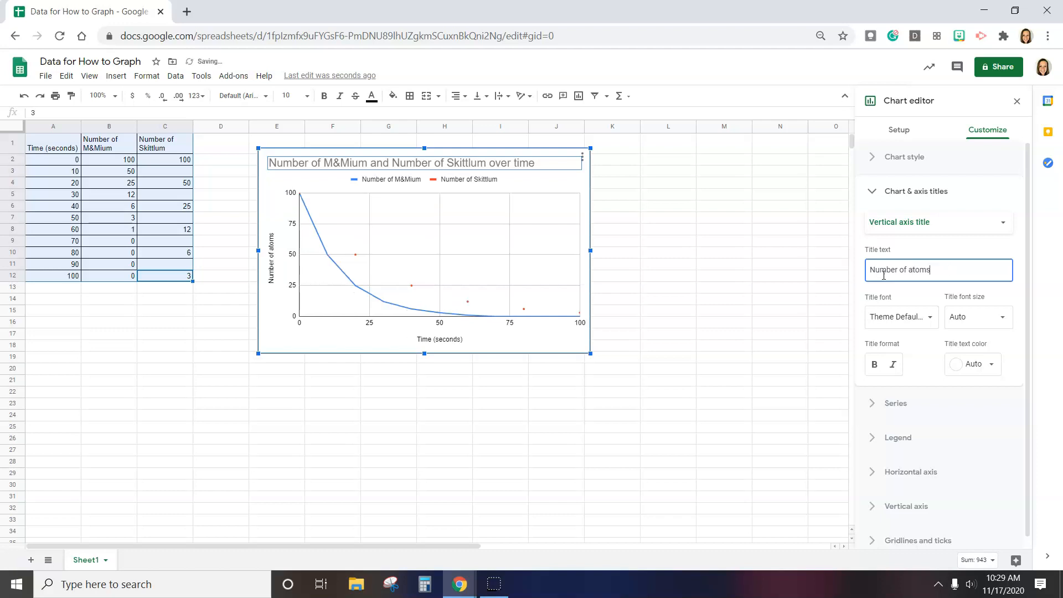
left_click(945, 271)
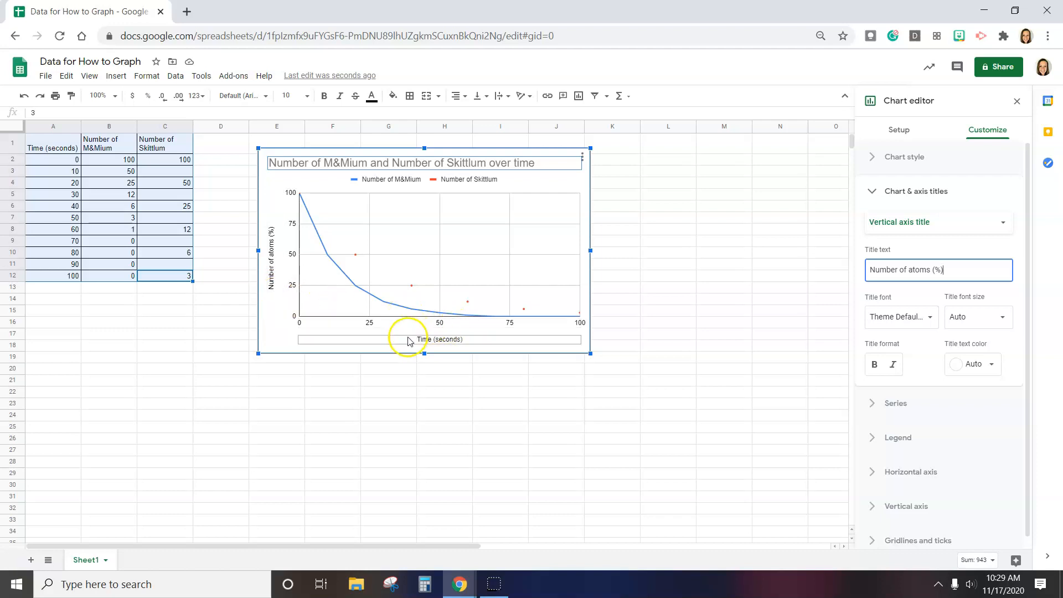
Change the horizontal axis title to "Time (minutes)"
left_click(437, 345)
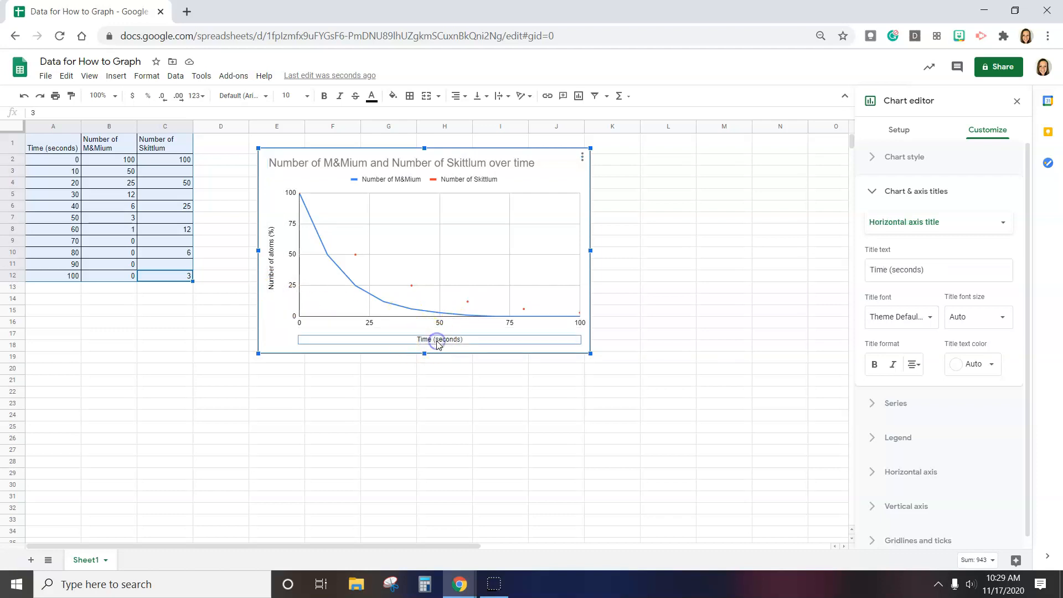
left_click(934, 227)
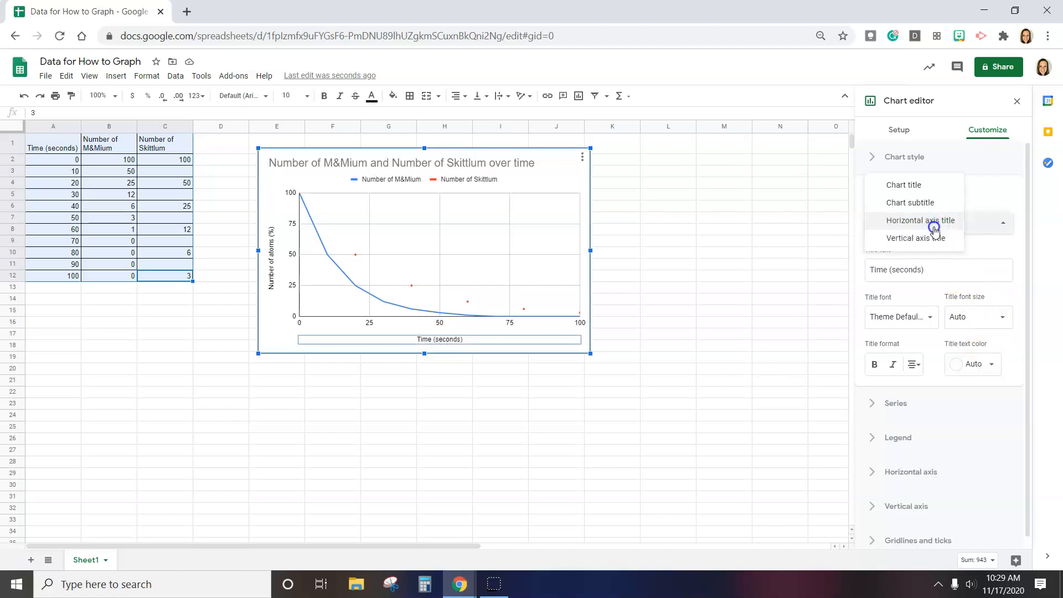
left_click(917, 244)
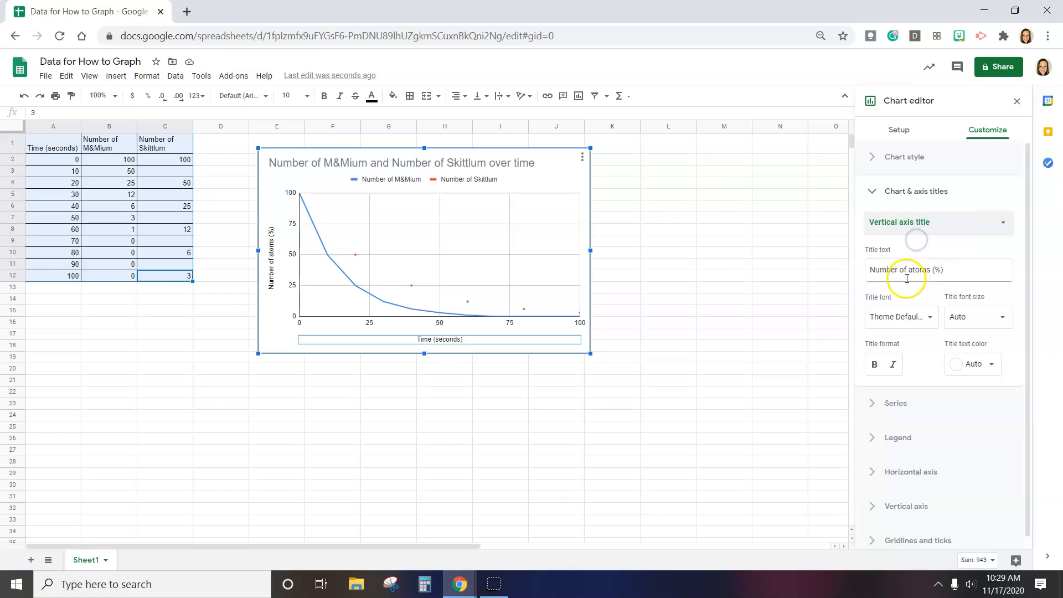
left_click(908, 278)
left_click(925, 221)
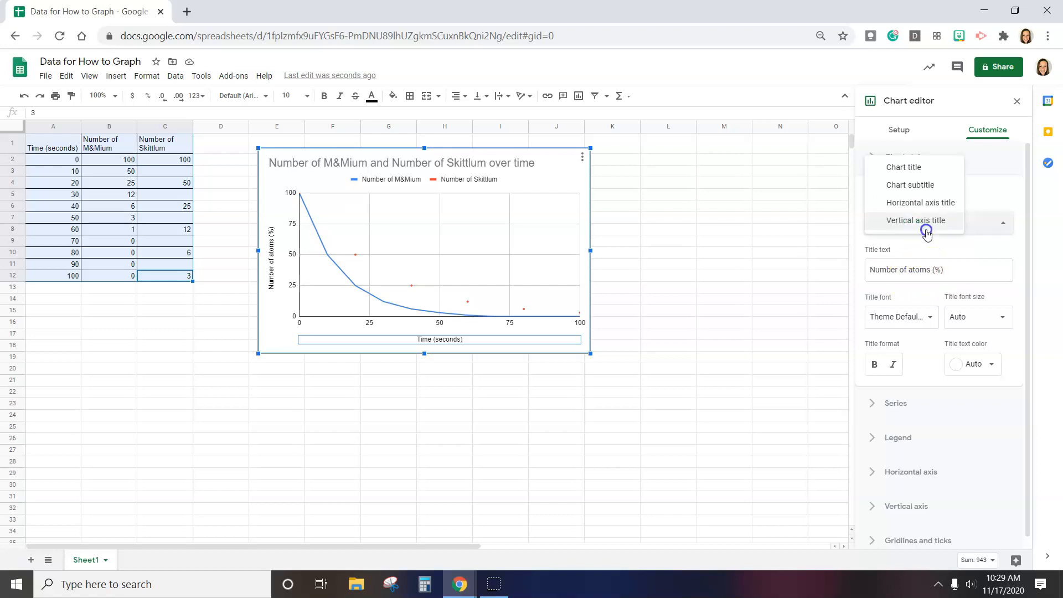
left_click(932, 202)
left_click(933, 270)
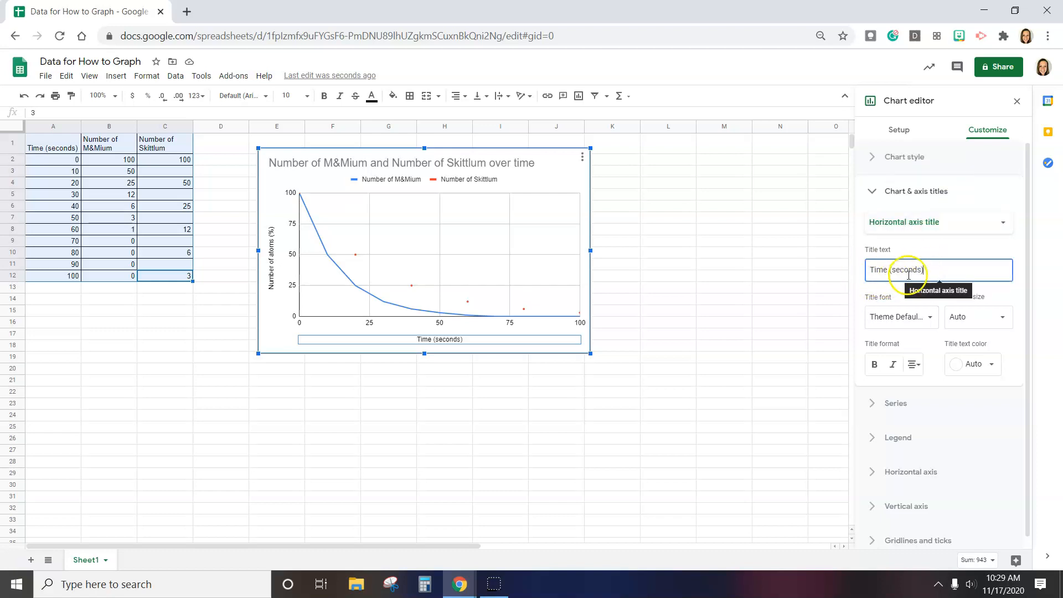
left_click_drag(919, 270, 906, 268)
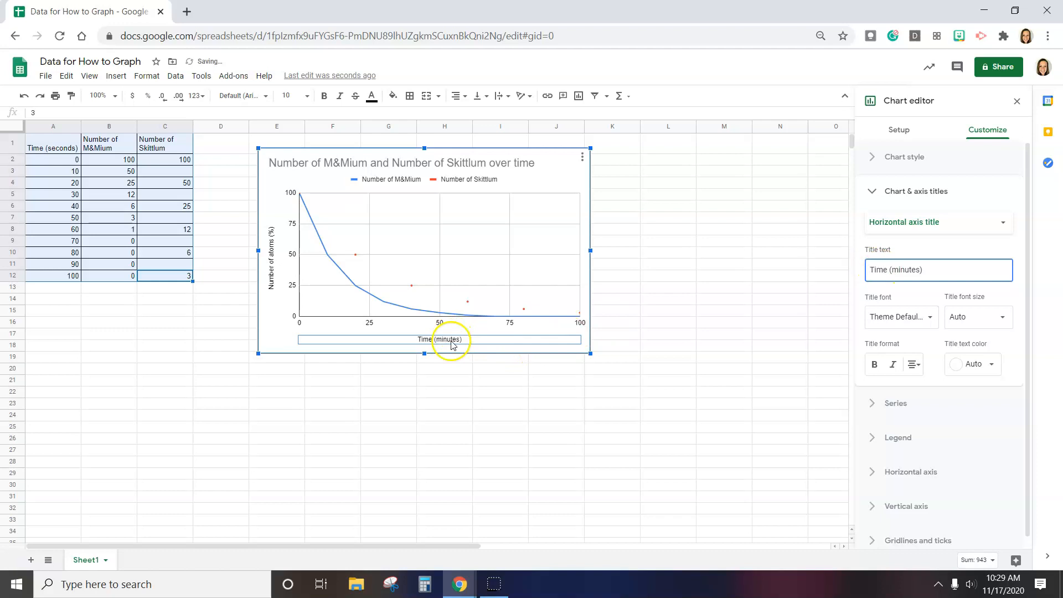
Turn on the Plot null values option in the chart style settings
left_click(946, 159)
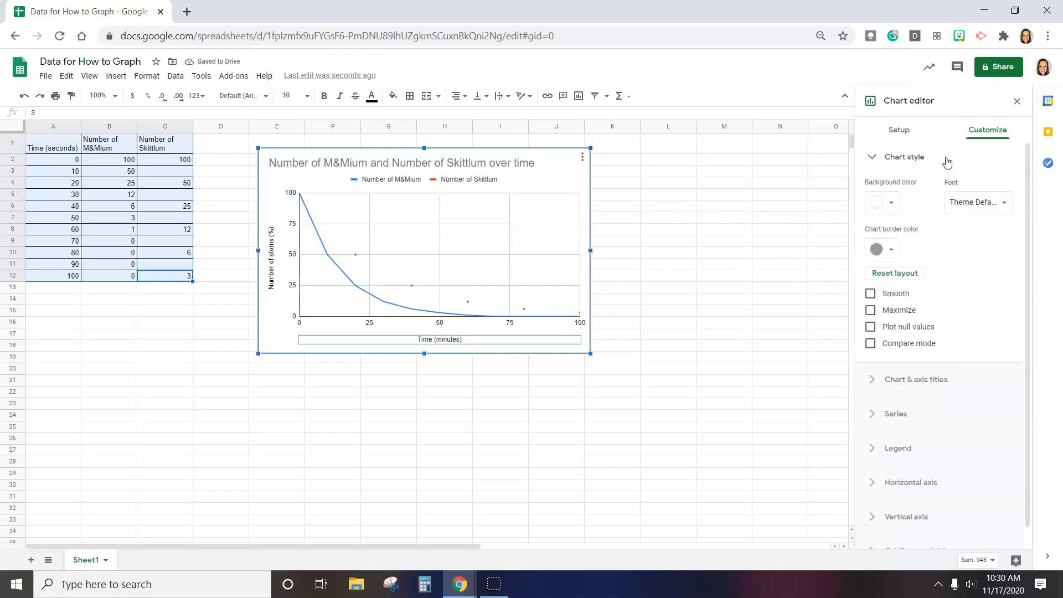
left_click(467, 303)
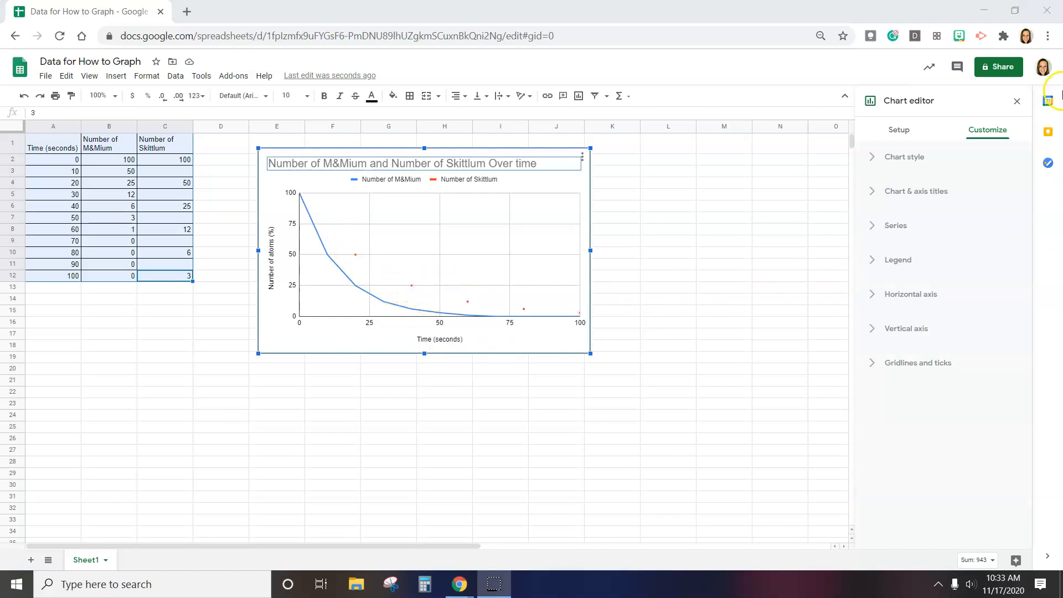
left_click(894, 161)
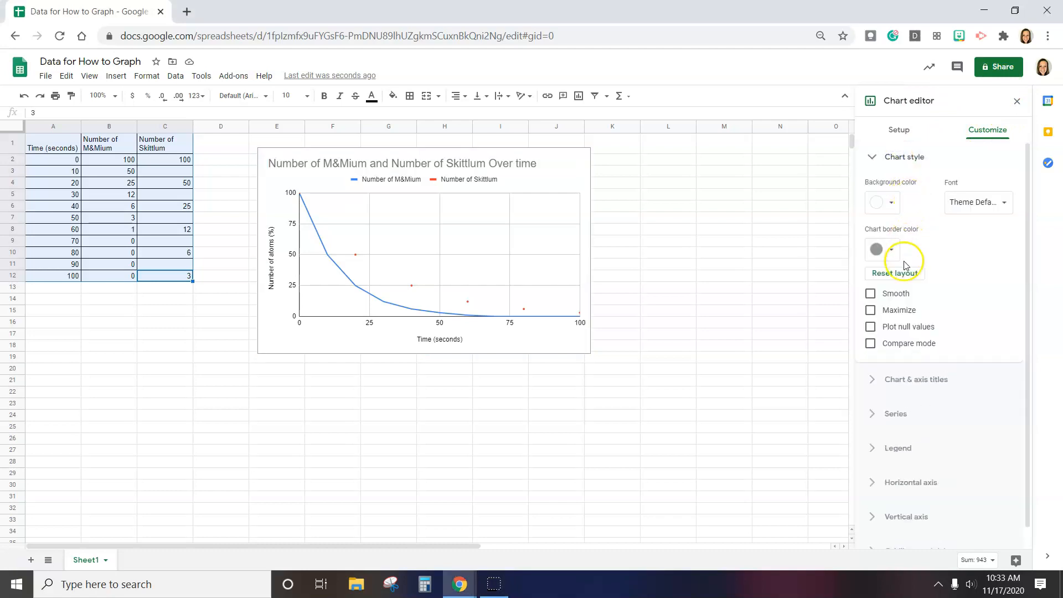
left_click(894, 328)
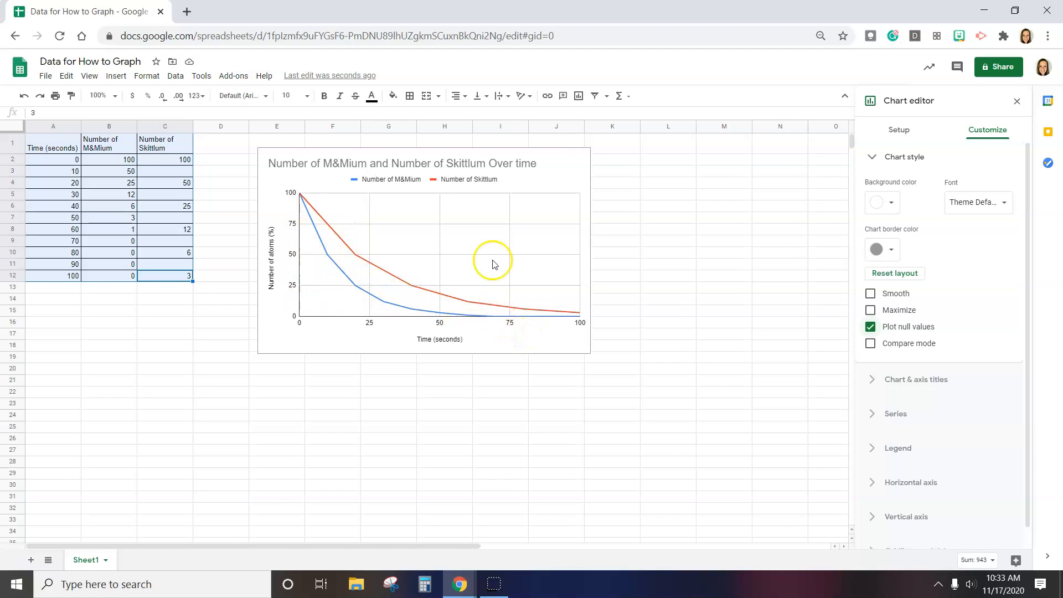
Copy the chart, paste a duplicate onto the sheet, and move it to overlap the original's lower right
left_click(561, 165)
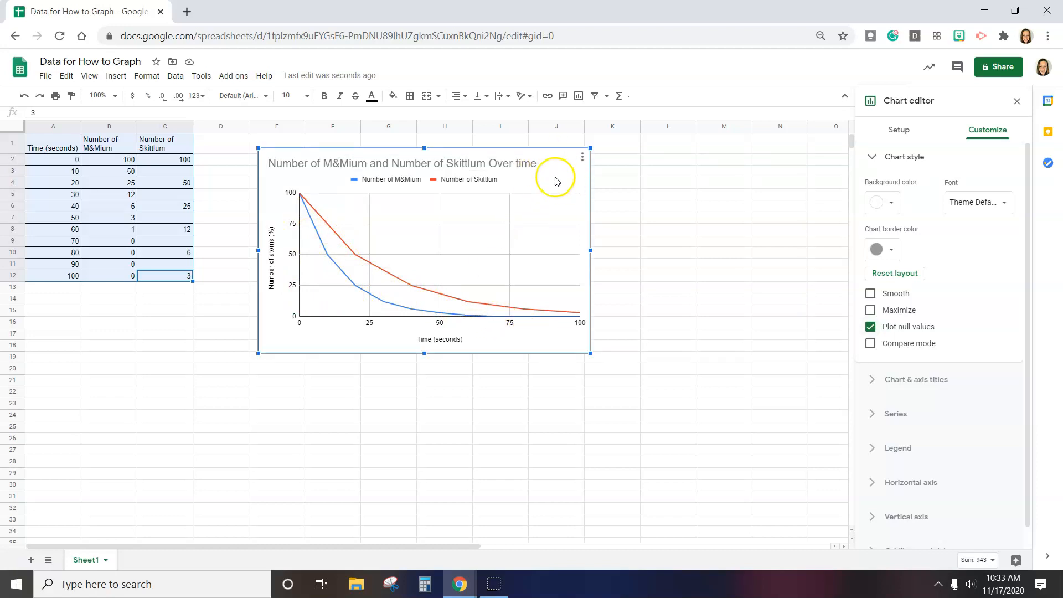
left_click(581, 159)
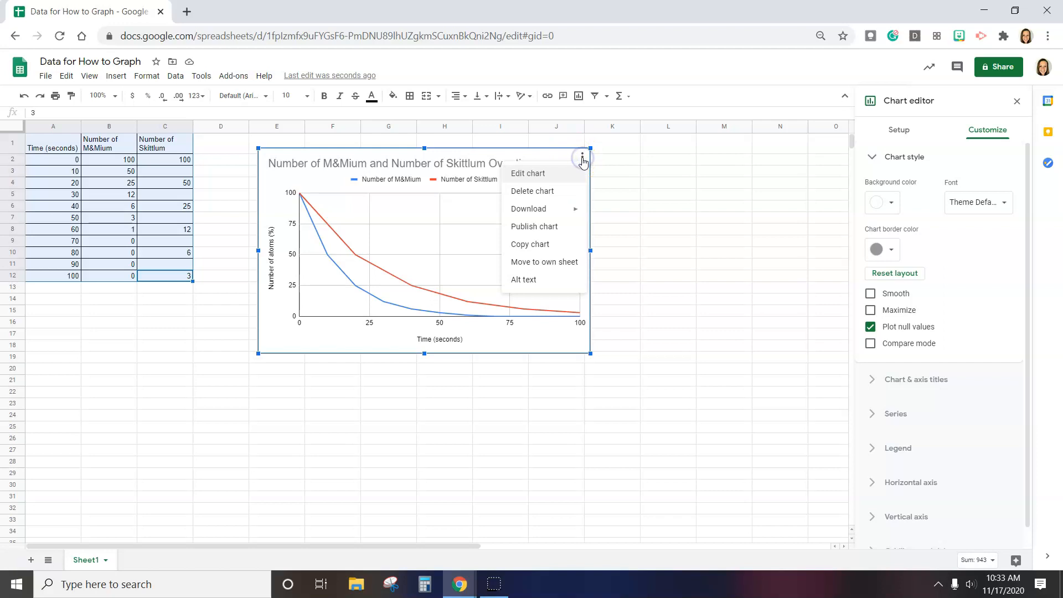
left_click(529, 246)
left_click(530, 246)
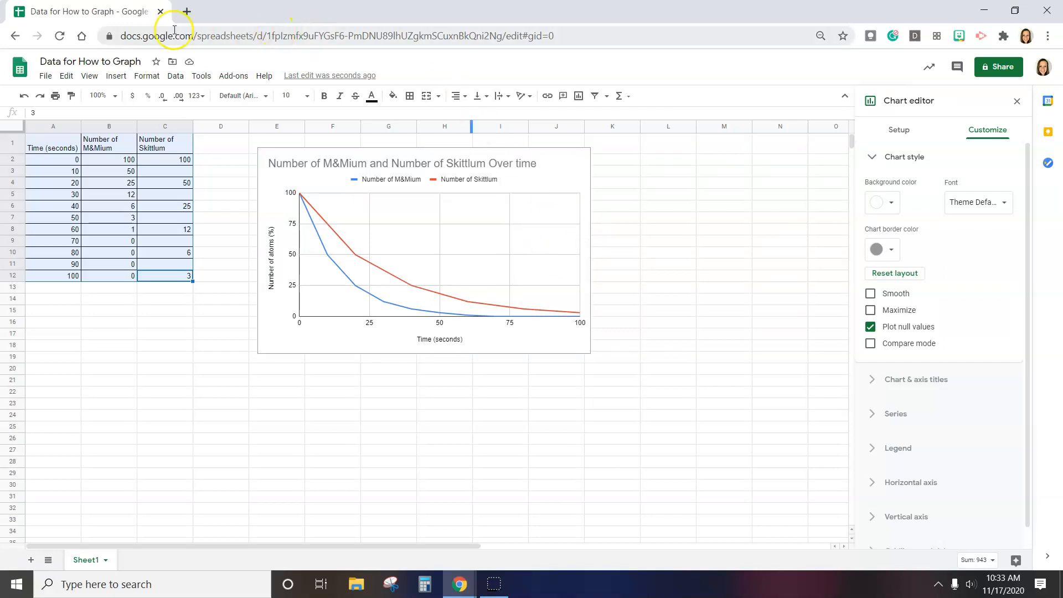
right_click(718, 228)
left_click(751, 209)
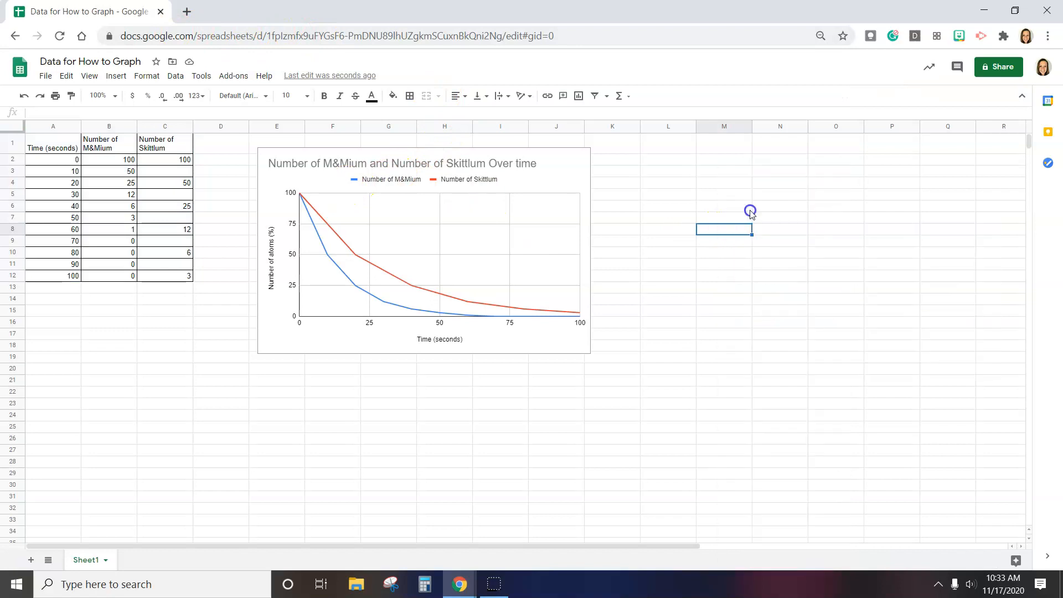
left_click_drag(799, 246, 468, 259)
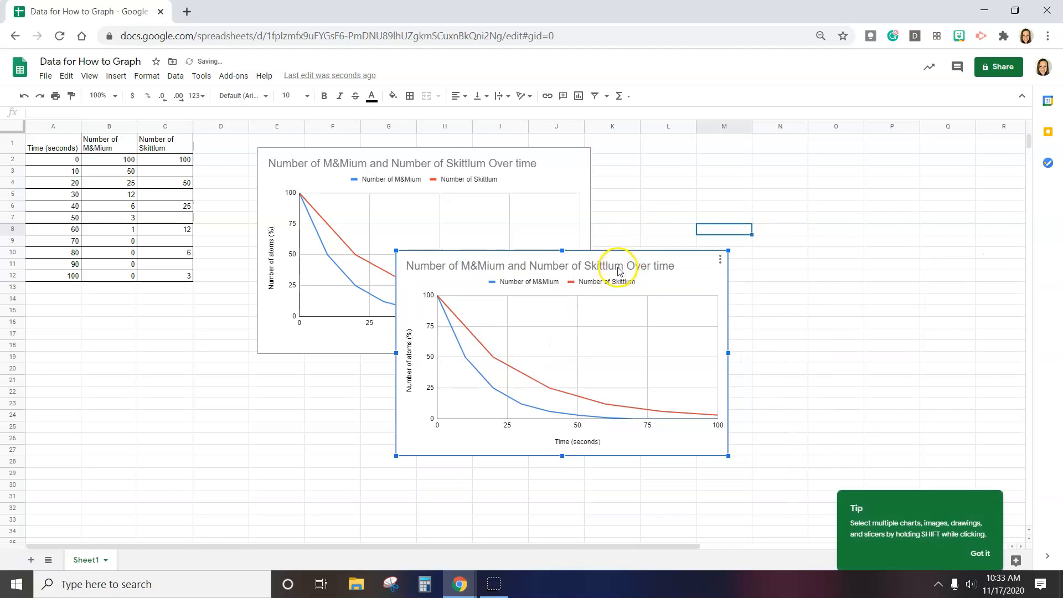